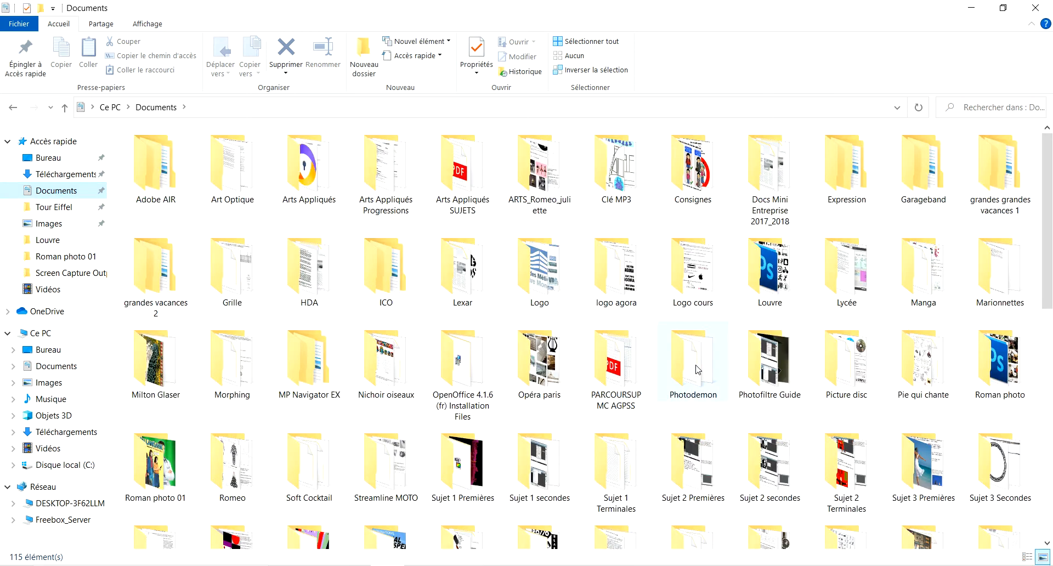
- Open the Photodemon folder in Documents and launch the PhotoDemon application
click(693, 360)
double_click(694, 360)
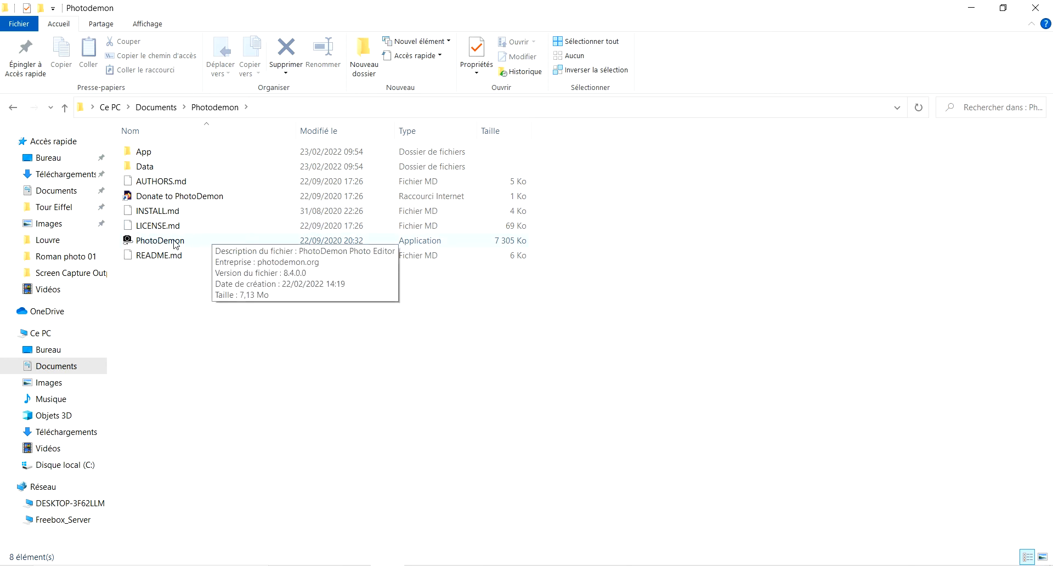
click(136, 243)
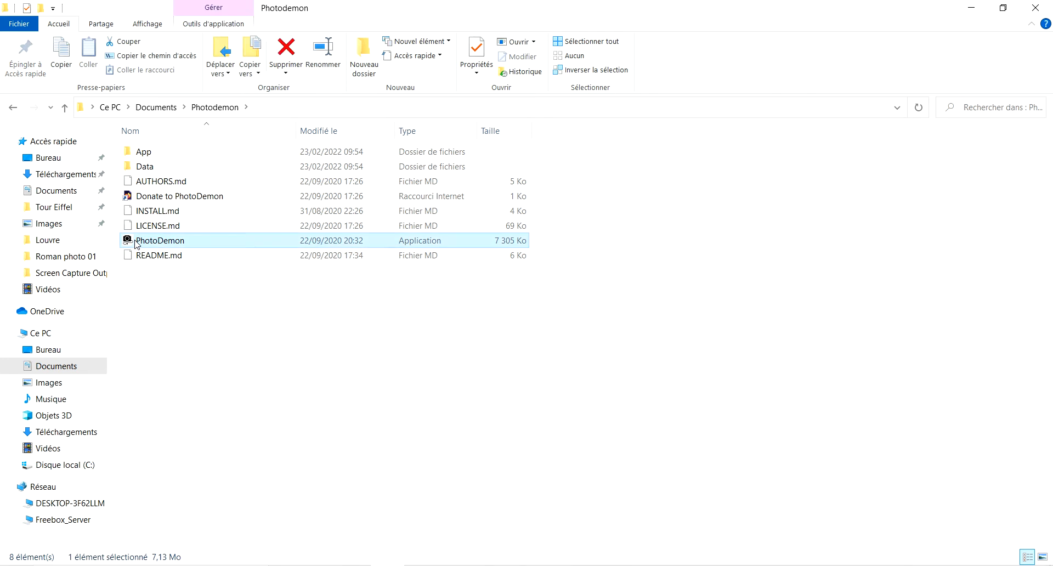
double_click(136, 243)
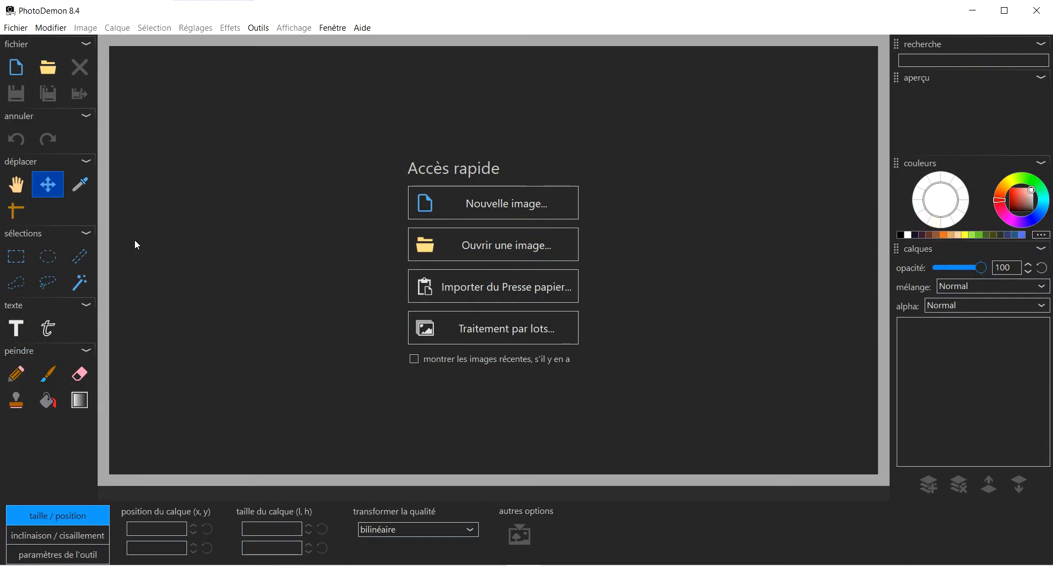
- Start a new image measured in centimetres, 15 cm wide and 10 cm high
click(473, 204)
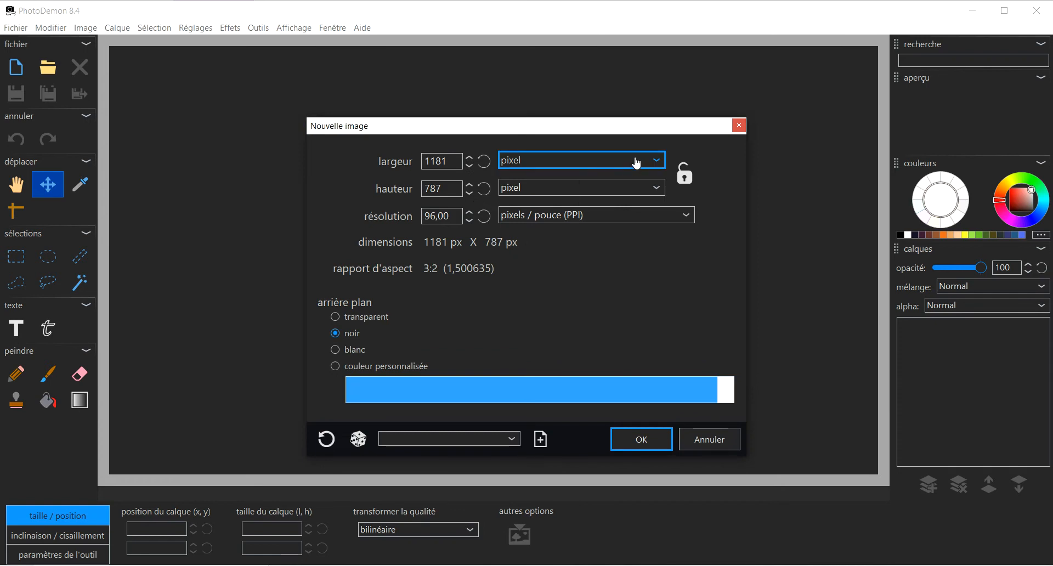
click(657, 162)
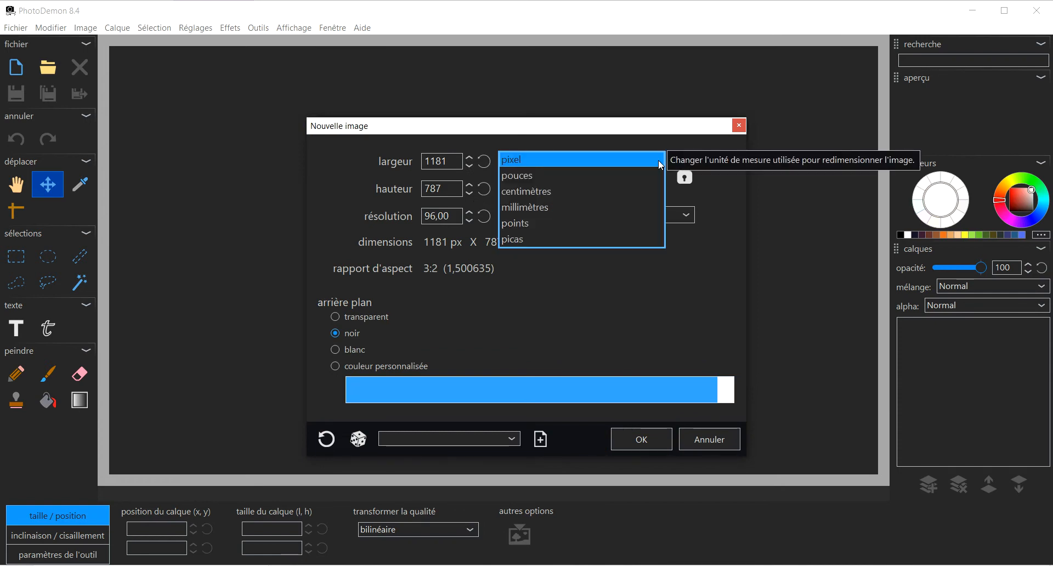
click(612, 190)
click(455, 161)
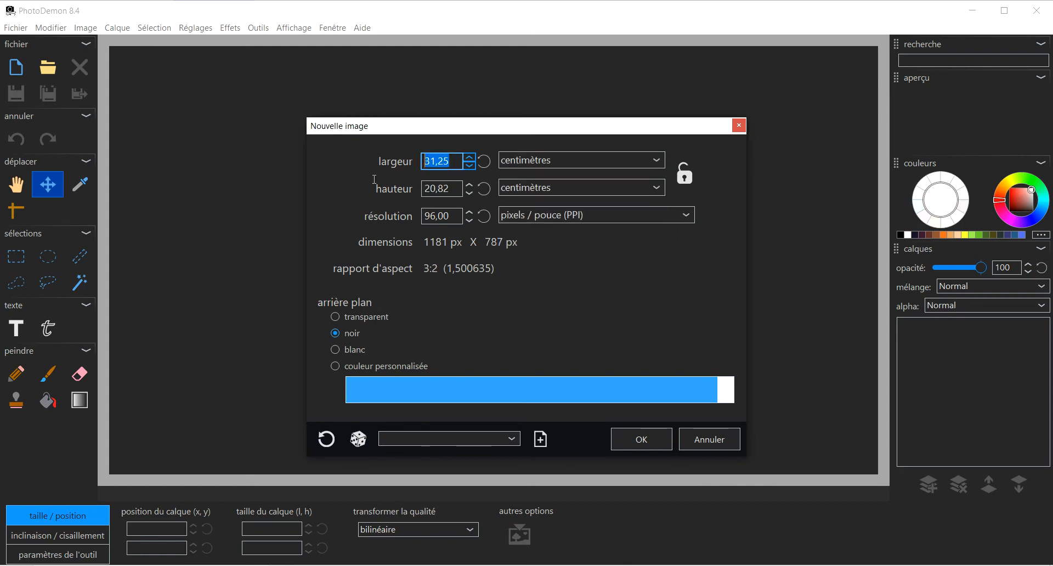
text(15)
click(453, 188)
drag(453, 187, 337, 192)
text(10)
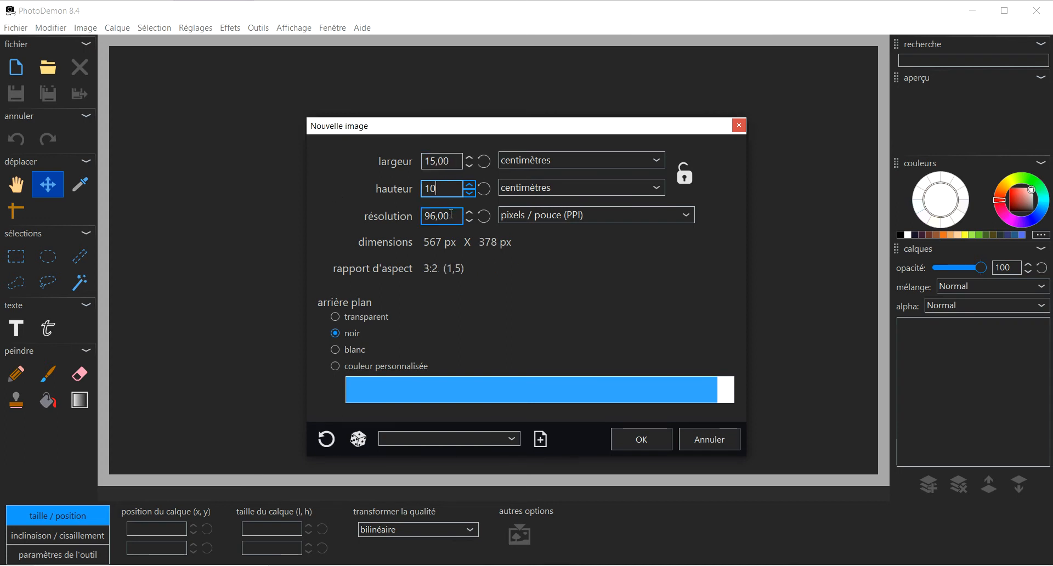
- Set the new image's resolution to 200 pixels per inch with a black background and create it
drag(451, 214, 406, 217)
text(200)
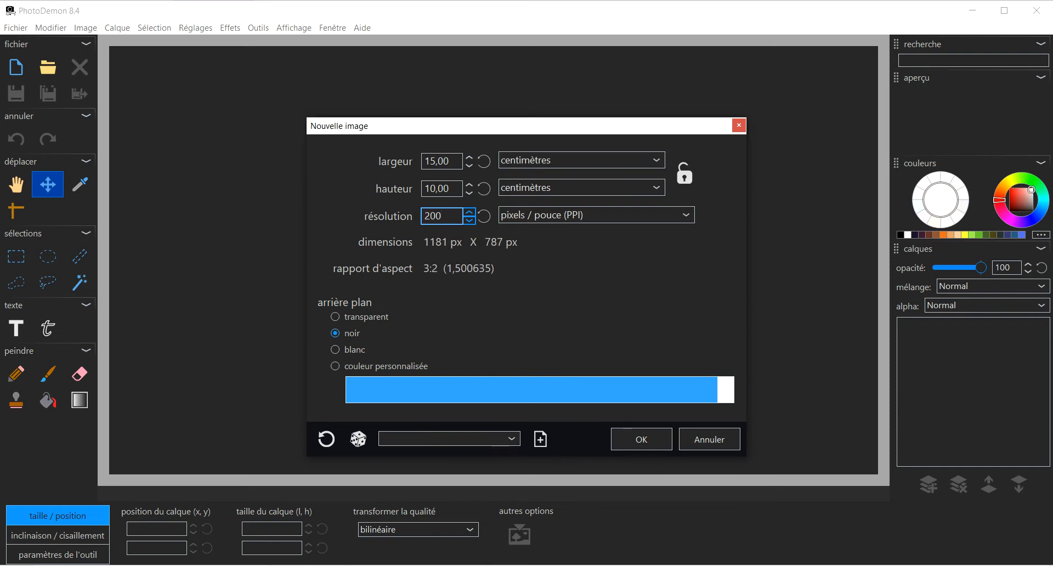
click(359, 318)
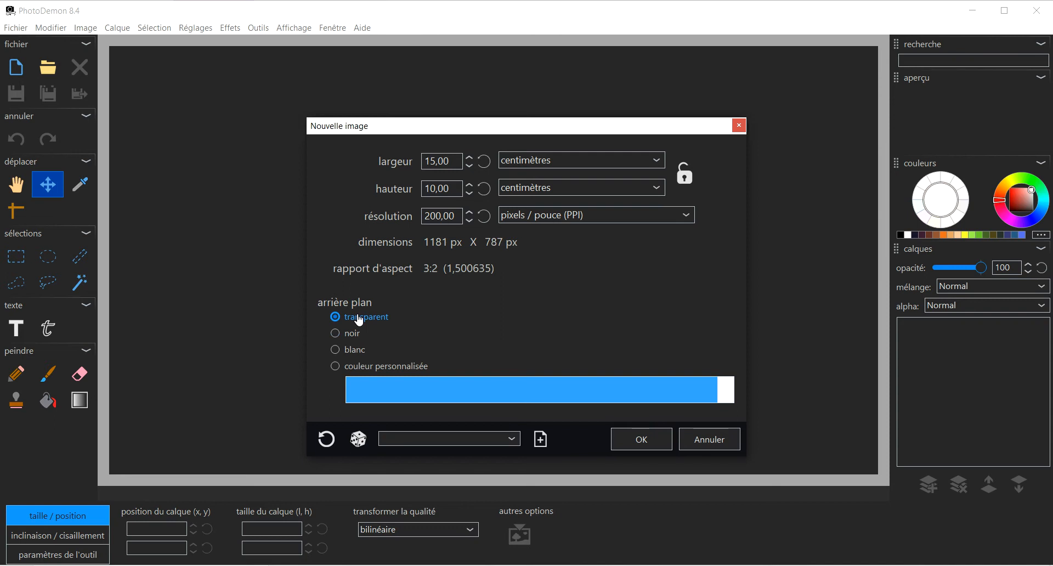
click(336, 334)
click(643, 446)
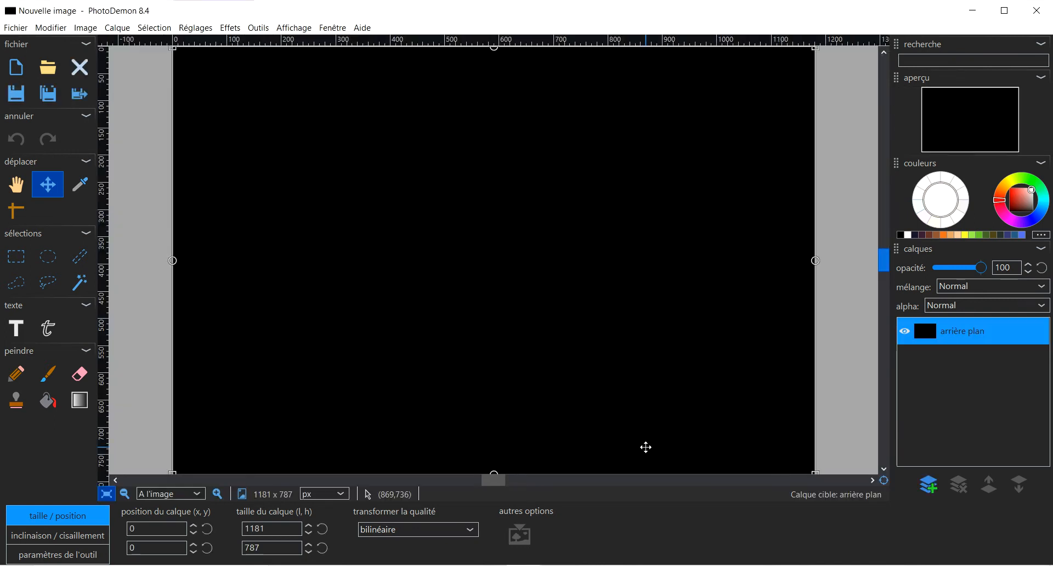
- Open the photo 700_FO61408582_cef2330c168e109b10d039941dd3bbbe from the Roman photo 01 folder
click(14, 31)
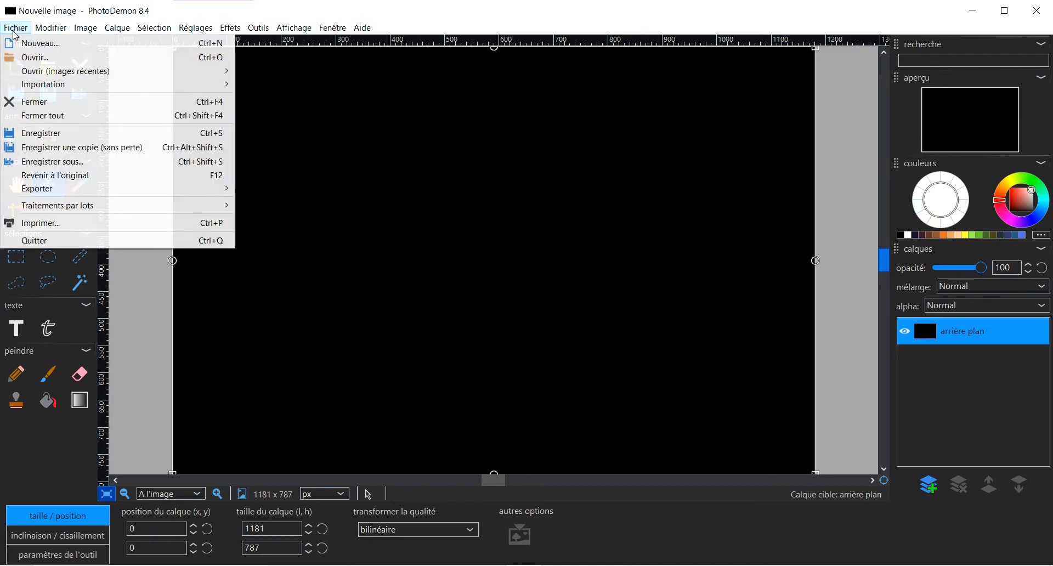
click(19, 59)
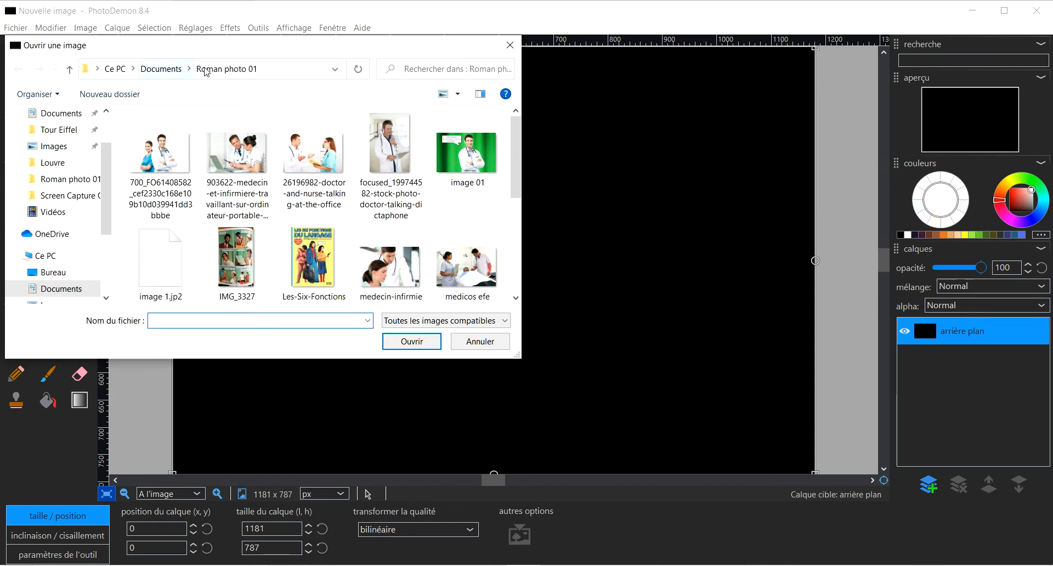
click(168, 151)
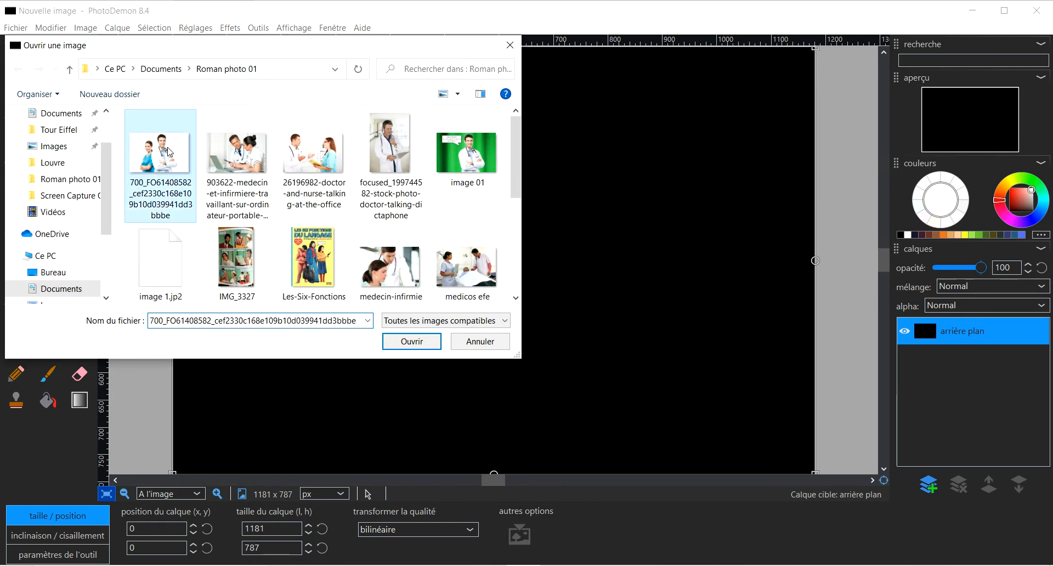
click(411, 339)
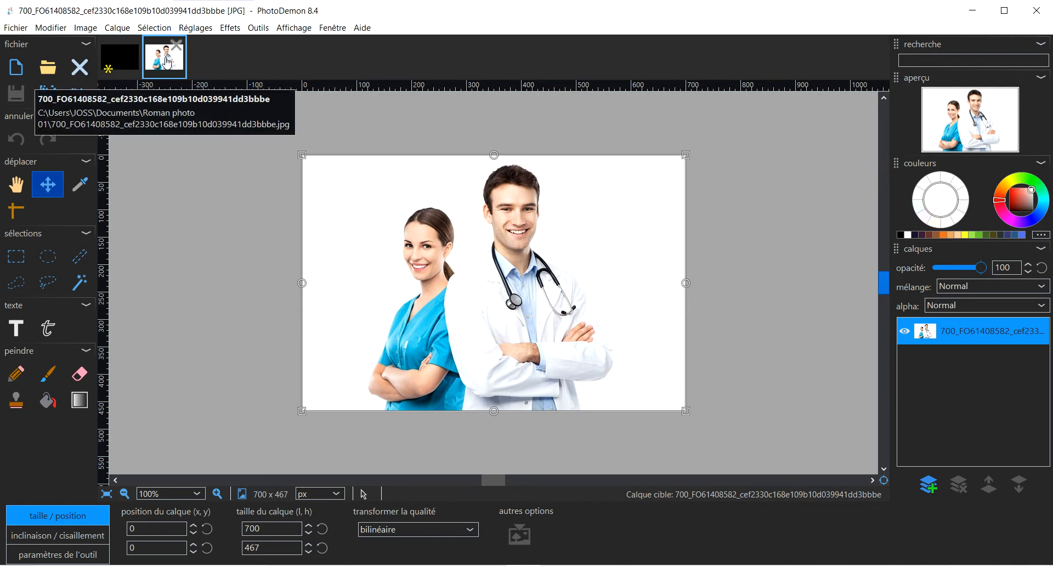
- Paste the copied photo into the black image as a layer and enlarge it to about 1184 x 790 px to fill the canvas
click(124, 62)
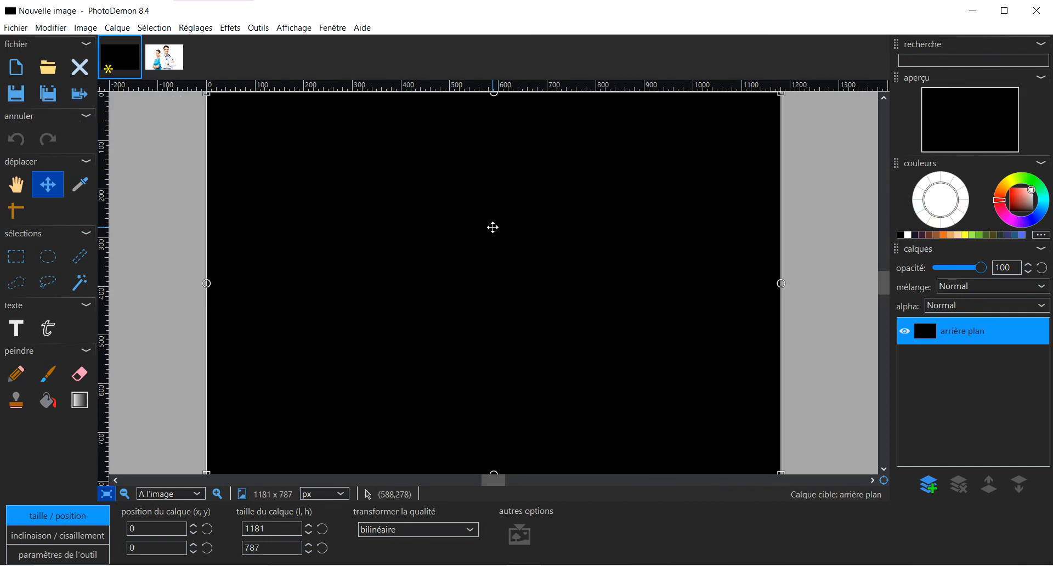
key(ctrl+v)
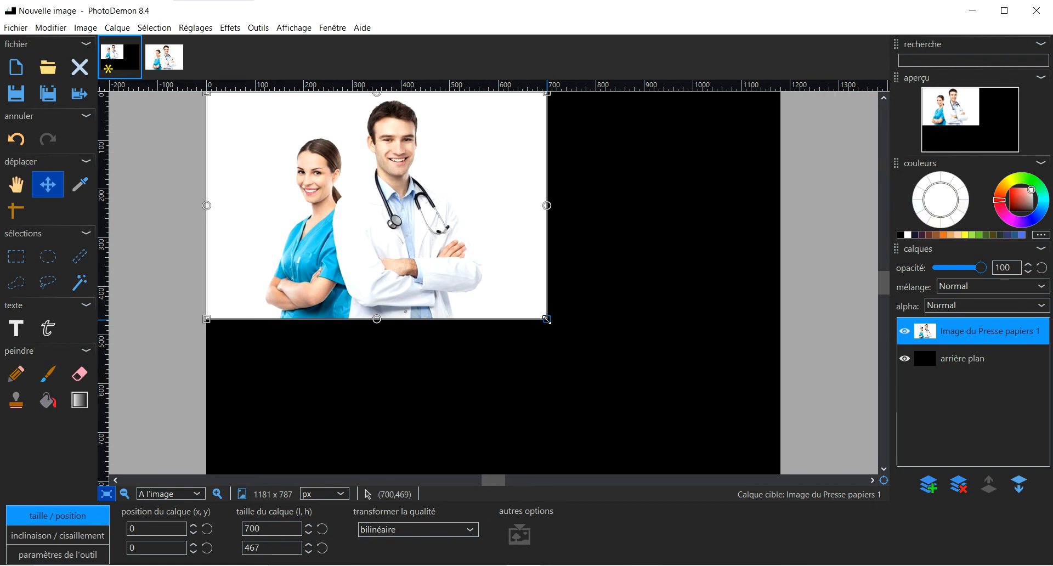
drag(546, 319, 560, 286)
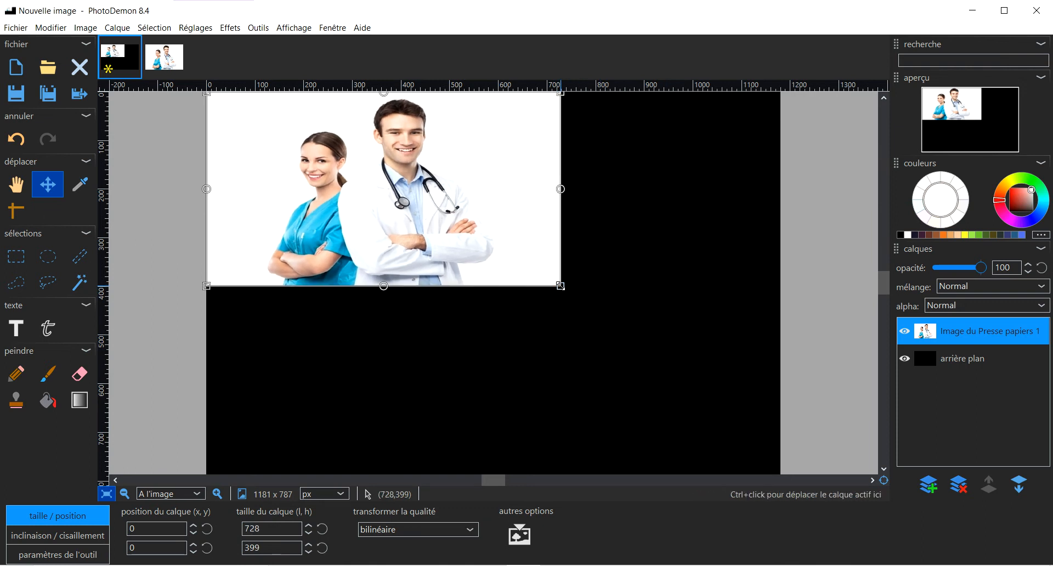
key(ctrl+z)
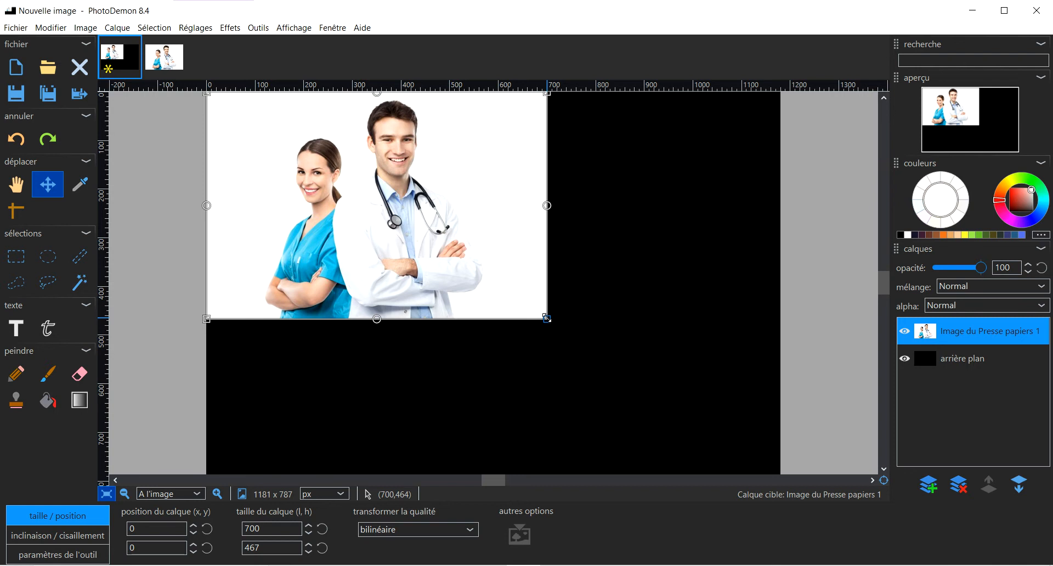
drag(547, 318, 783, 477)
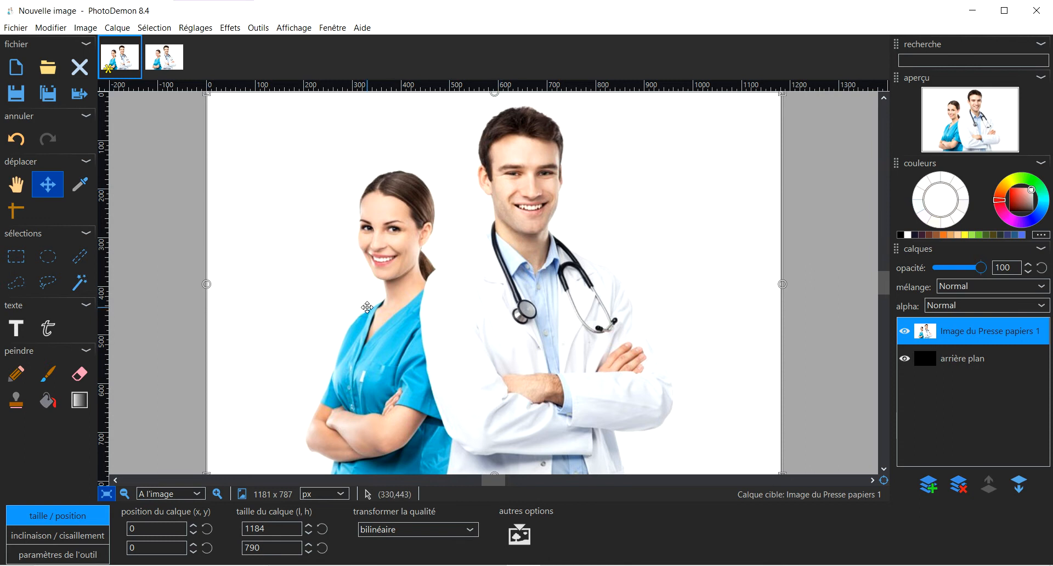
- Select the white background around the two people with the magic wand
click(79, 286)
click(660, 213)
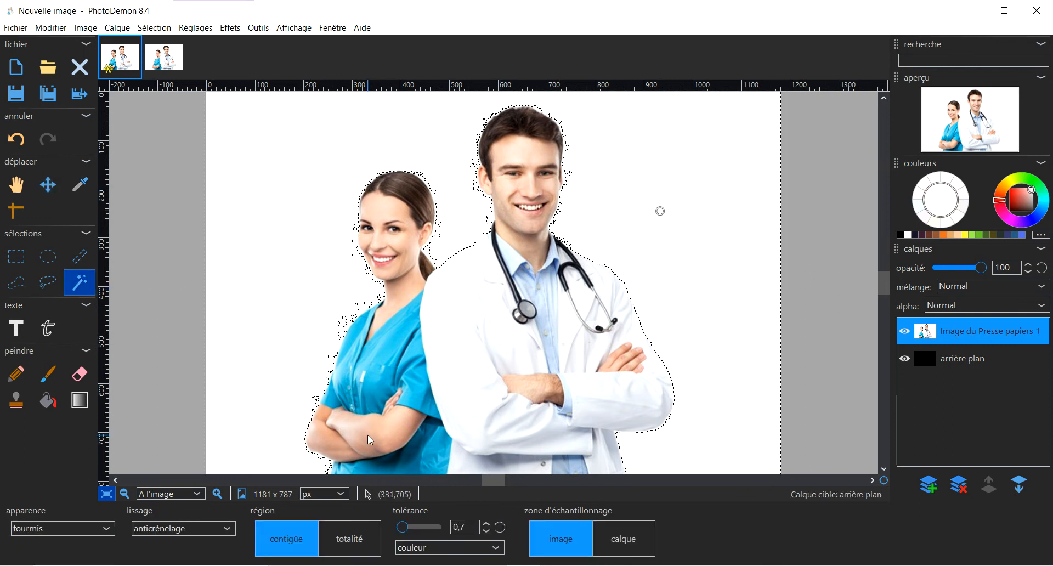
- Try deleting the wand selection with the tolerance raised to 46.9, and undo the deletion
drag(403, 527, 423, 528)
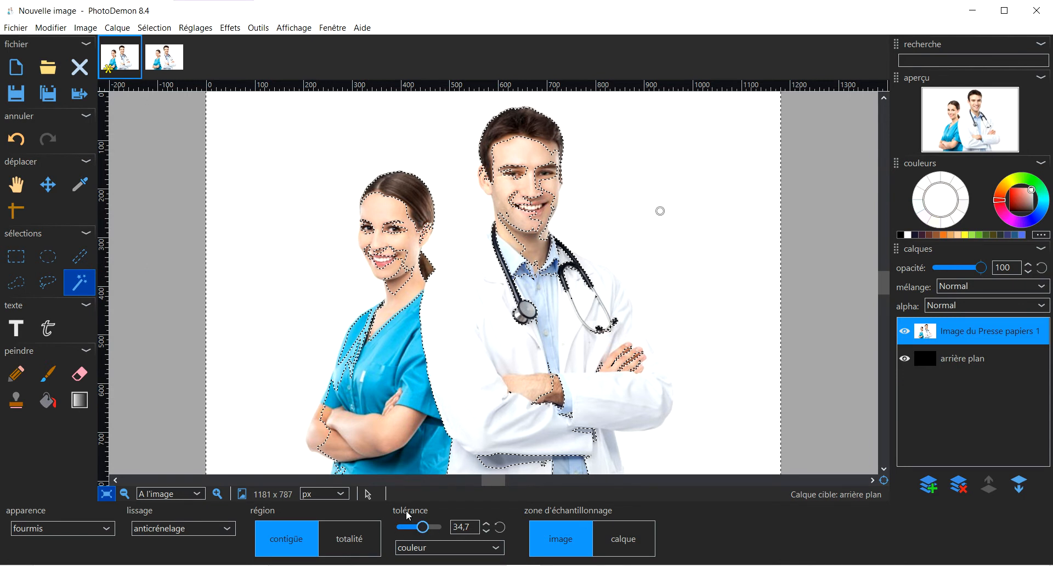
mouse_move(422, 531)
mouse_down()
mouse_move(435, 532)
mouse_move(426, 530)
mouse_up()
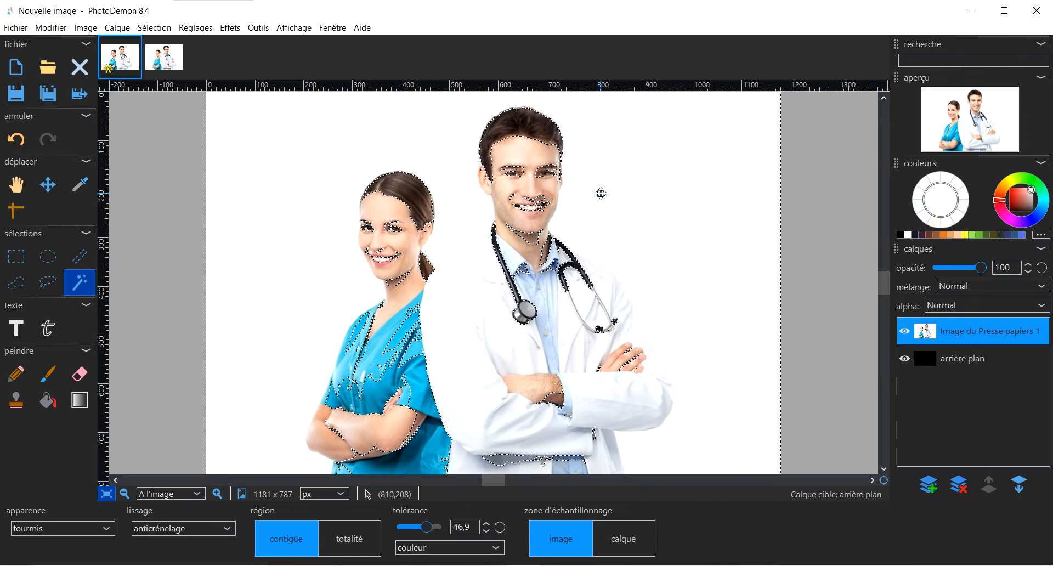
key(Delete)
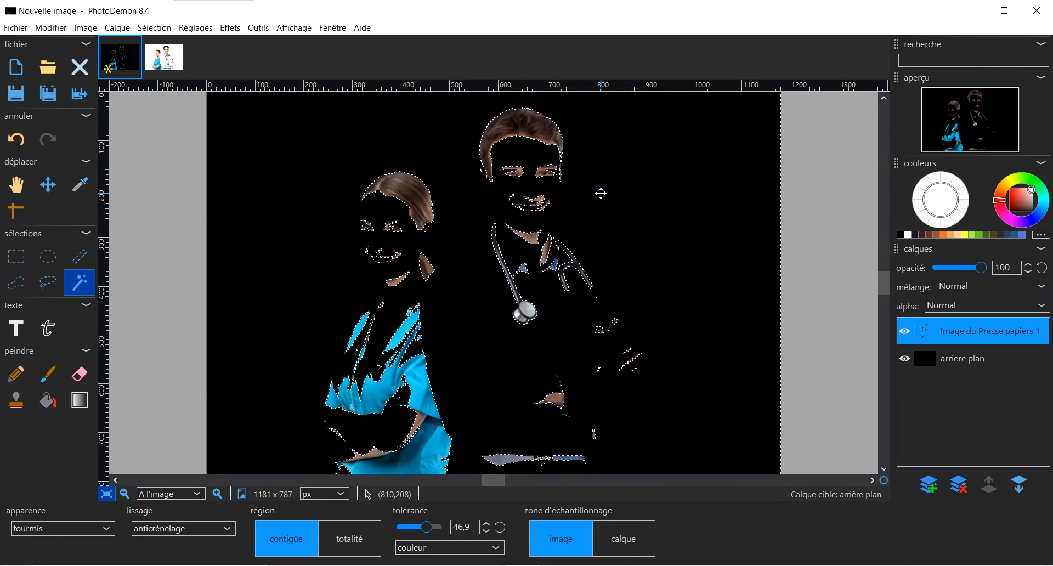
key(ctrl+z)
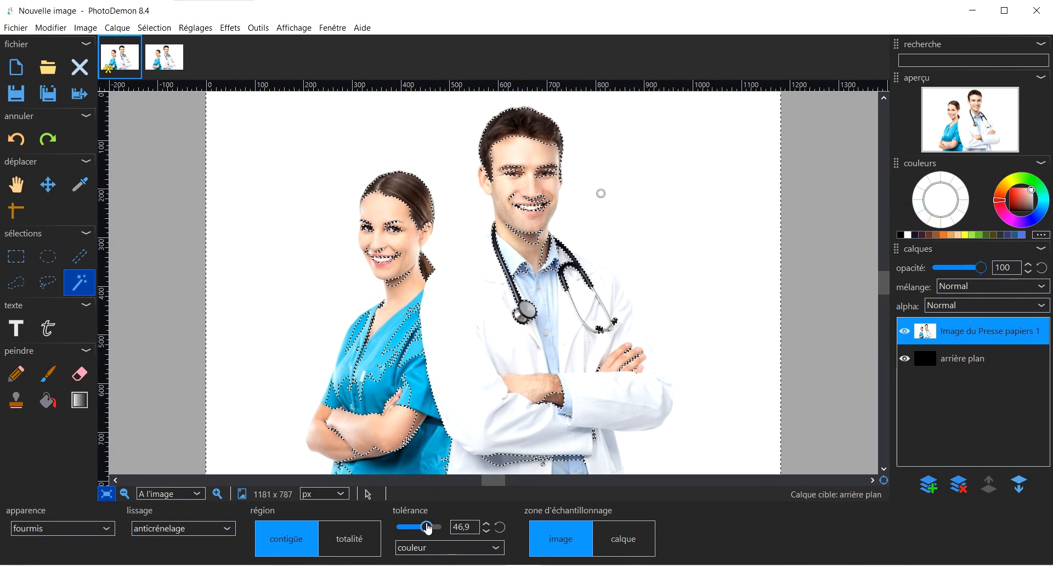
- Lower the wand tolerance to 0.9, delete the selected white background from the photo layer, and remove the selection
drag(425, 528, 408, 529)
drag(408, 527, 404, 529)
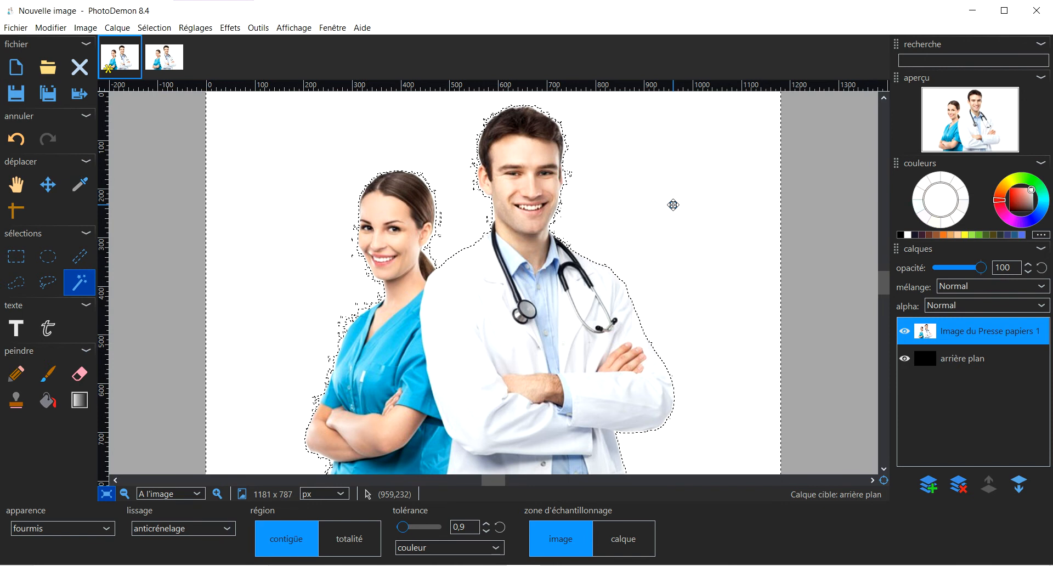
key(Delete)
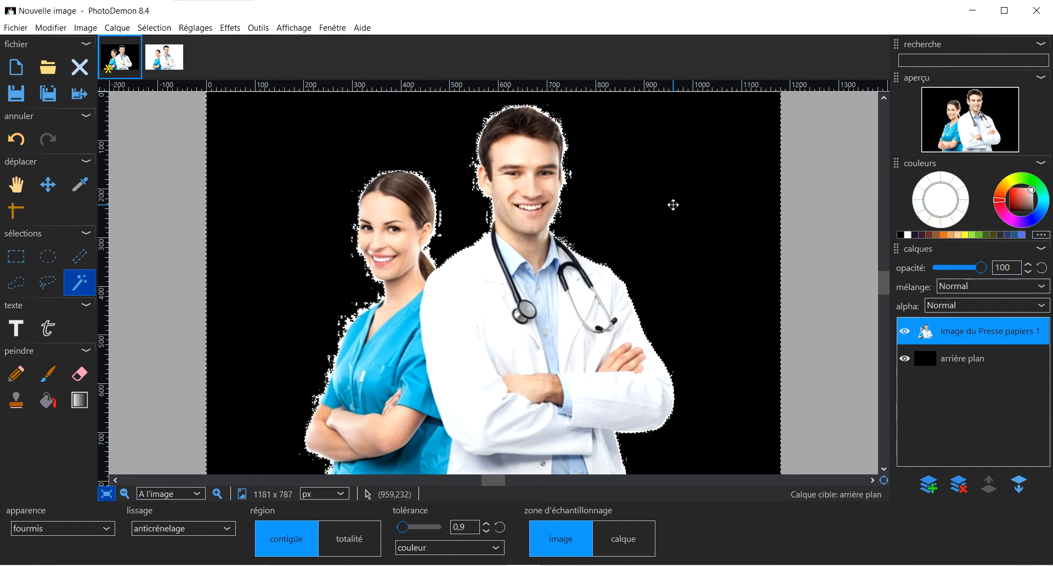
key(ctrl+d)
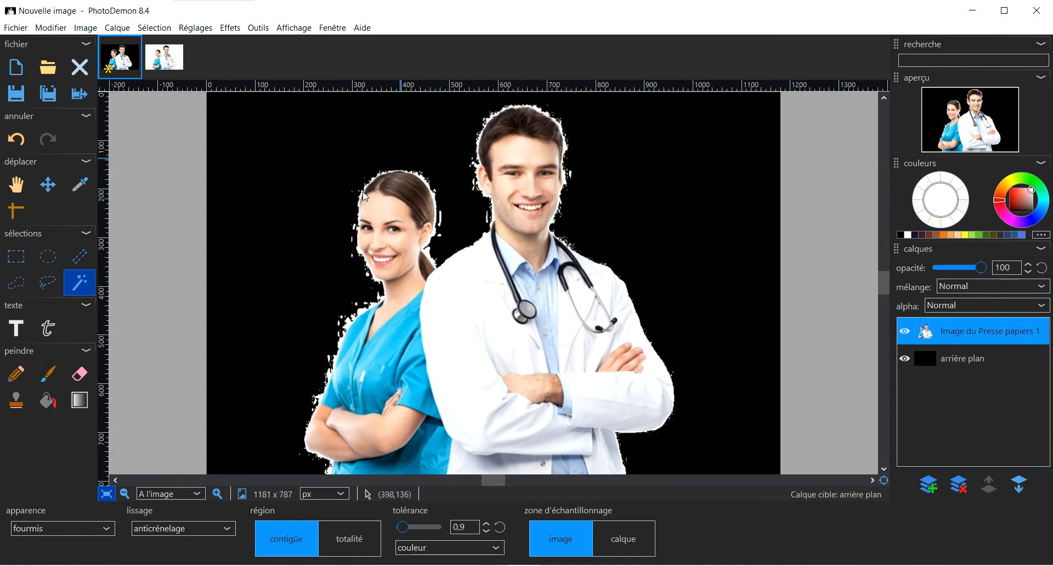
- Erase most of the woman in blue from the photo layer, enlarging the eraser to 86.3
click(81, 375)
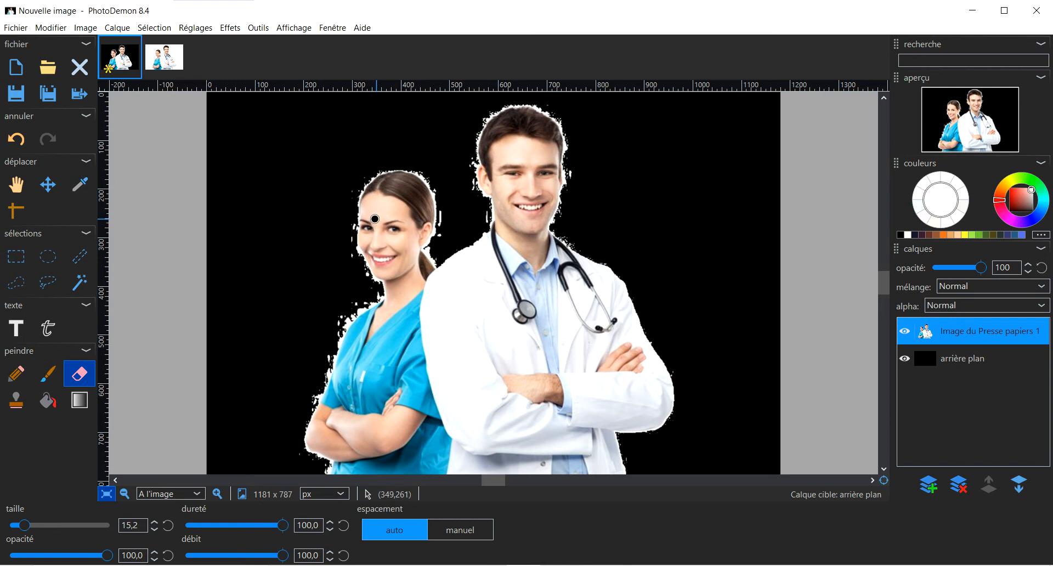
drag(375, 219, 444, 192)
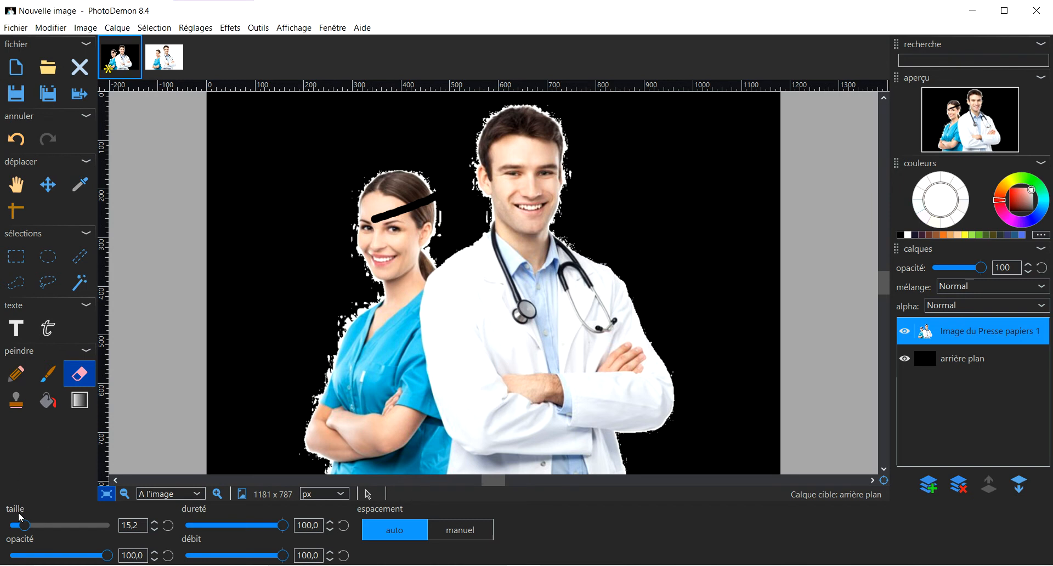
drag(24, 527, 40, 525)
mouse_move(449, 184)
mouse_down()
mouse_move(401, 184)
mouse_move(354, 204)
mouse_move(415, 177)
mouse_move(427, 187)
mouse_move(425, 227)
mouse_move(383, 213)
mouse_move(355, 222)
mouse_move(353, 248)
mouse_move(417, 236)
mouse_move(364, 267)
mouse_move(306, 466)
mouse_move(341, 467)
mouse_move(349, 411)
mouse_move(384, 467)
mouse_move(405, 472)
mouse_move(367, 367)
mouse_move(383, 291)
mouse_move(415, 250)
mouse_up()
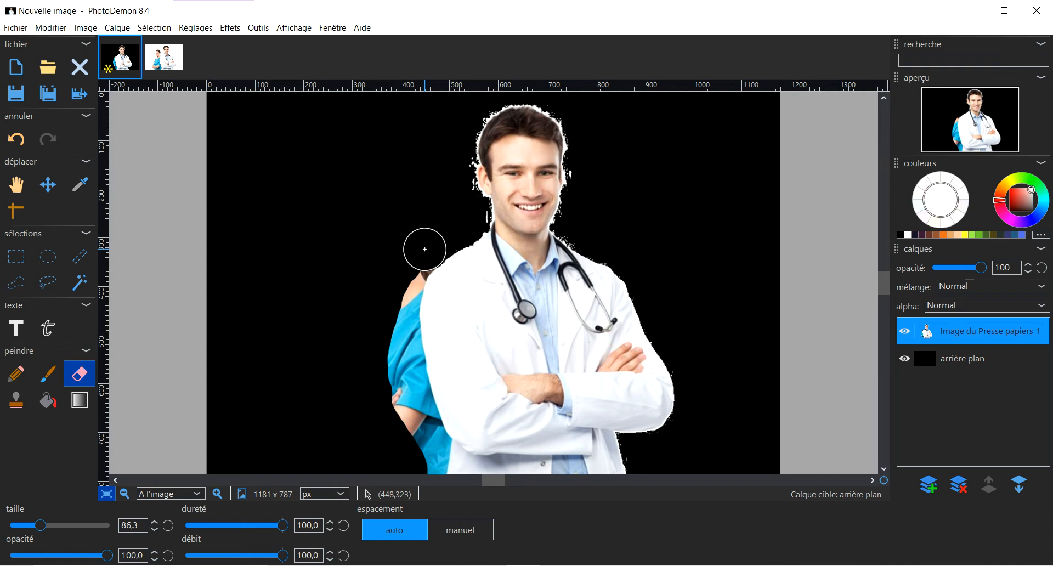
- Erase the remaining strip of the woman's blue uniform in straight strokes along the edge of the man's white coat
shift+click(400, 293)
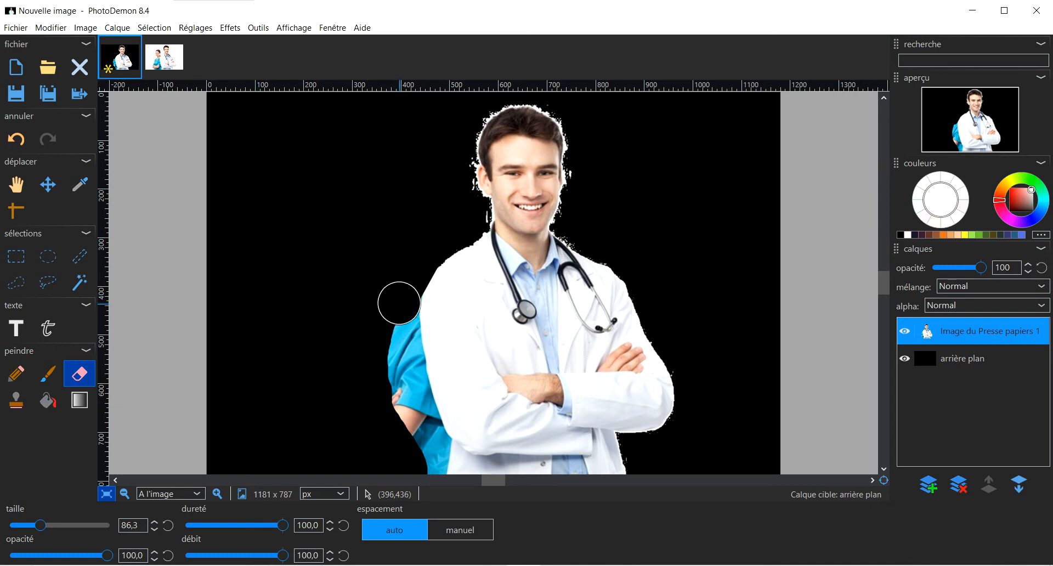
shift+click(404, 358)
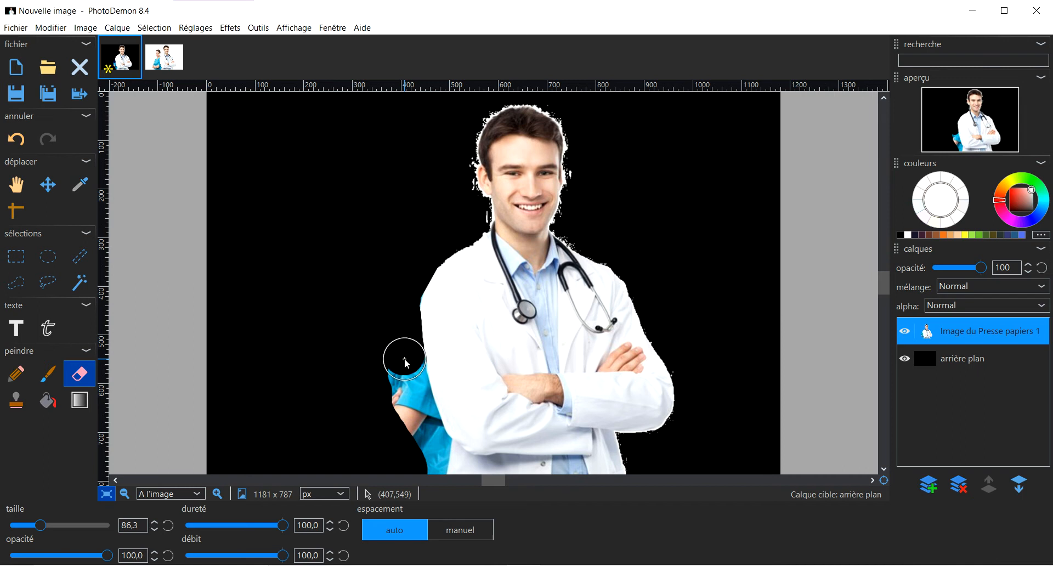
shift+click(422, 428)
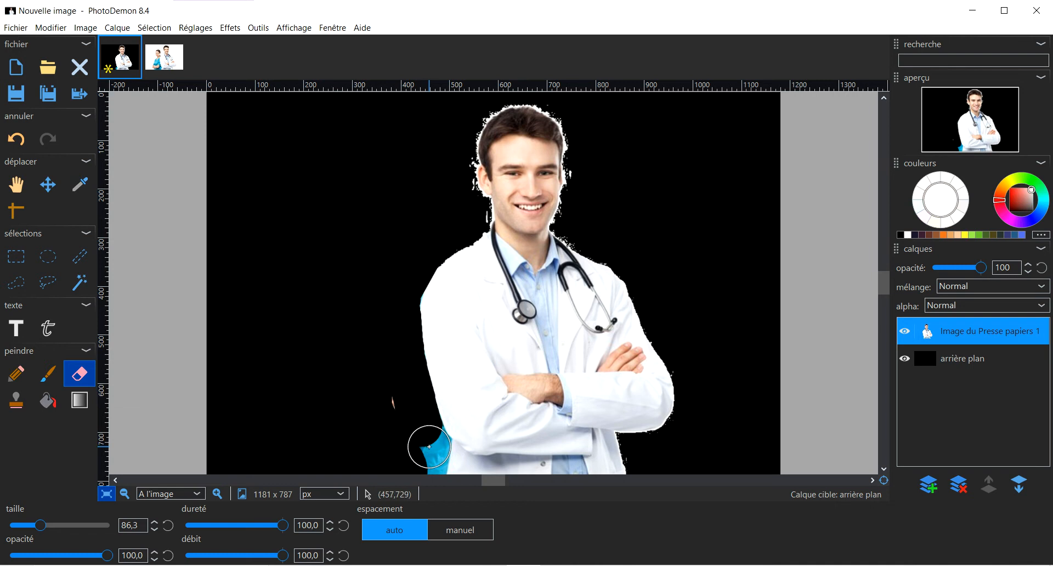
shift+click(430, 445)
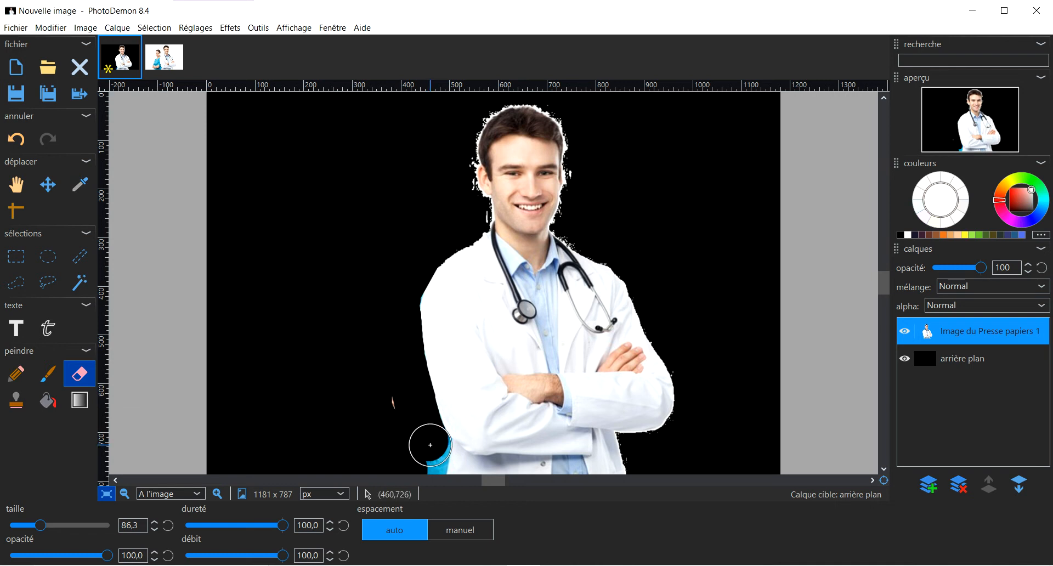
drag(430, 445, 427, 459)
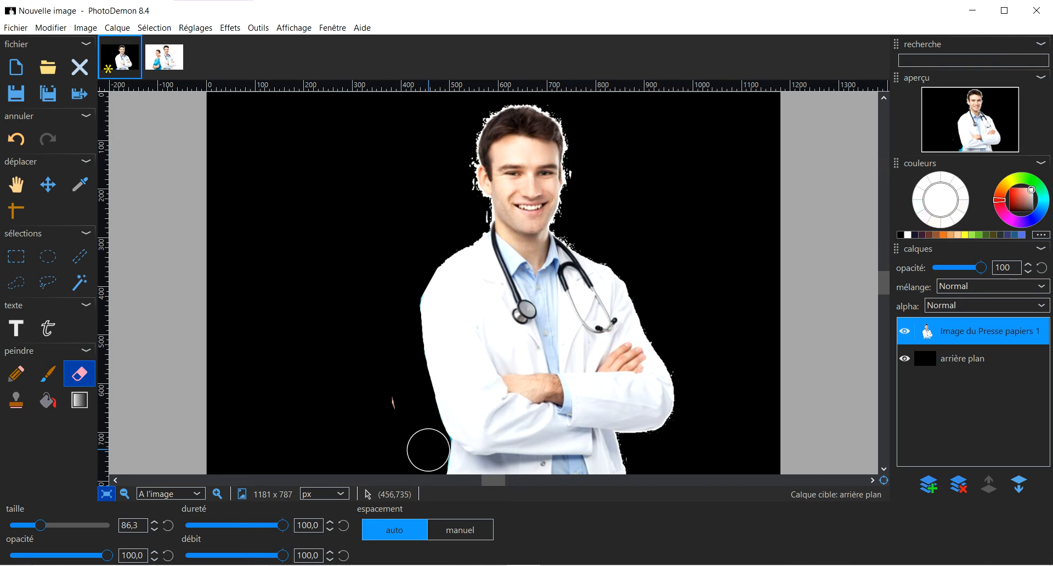
- Erase the small leftover speck beside the man's coat sleeve on the photo layer
click(584, 169)
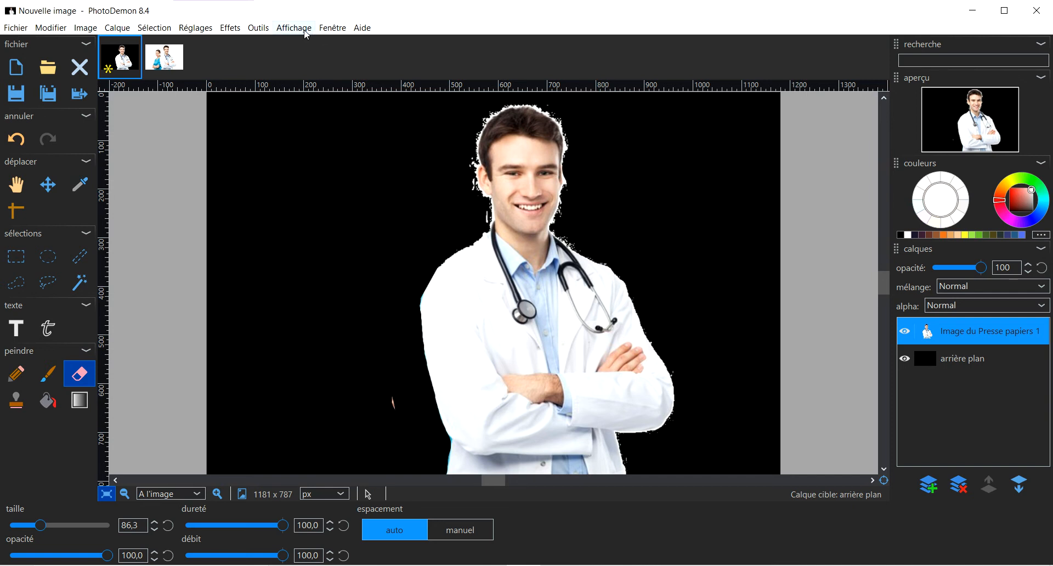
click(394, 398)
- Reduce the eraser size to 15.2 and erase the white fringe around the man's hair, face, neck and shoulders
click(295, 28)
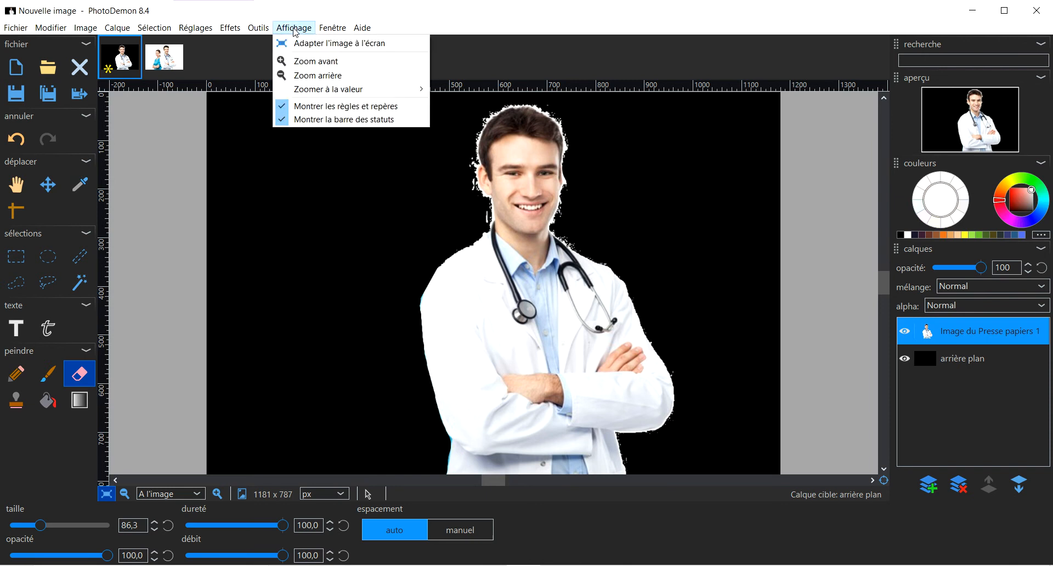
click(301, 61)
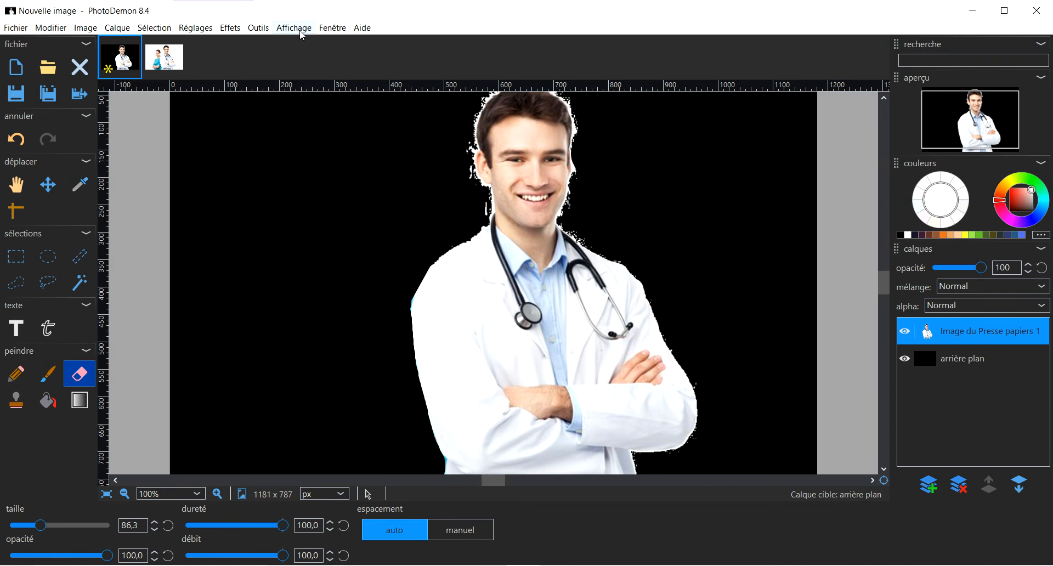
click(302, 33)
click(300, 61)
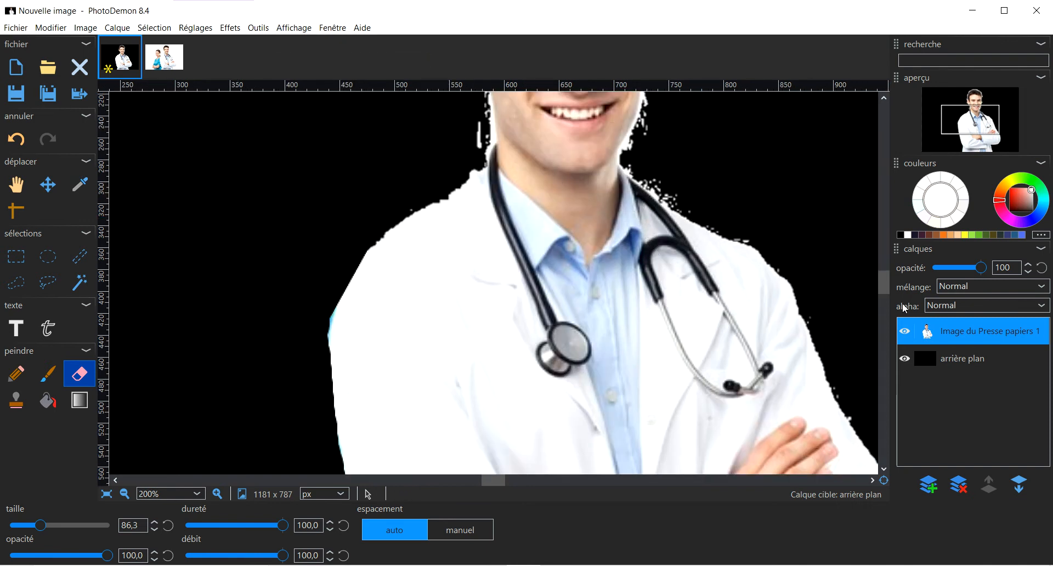
drag(886, 291, 887, 197)
click(284, 30)
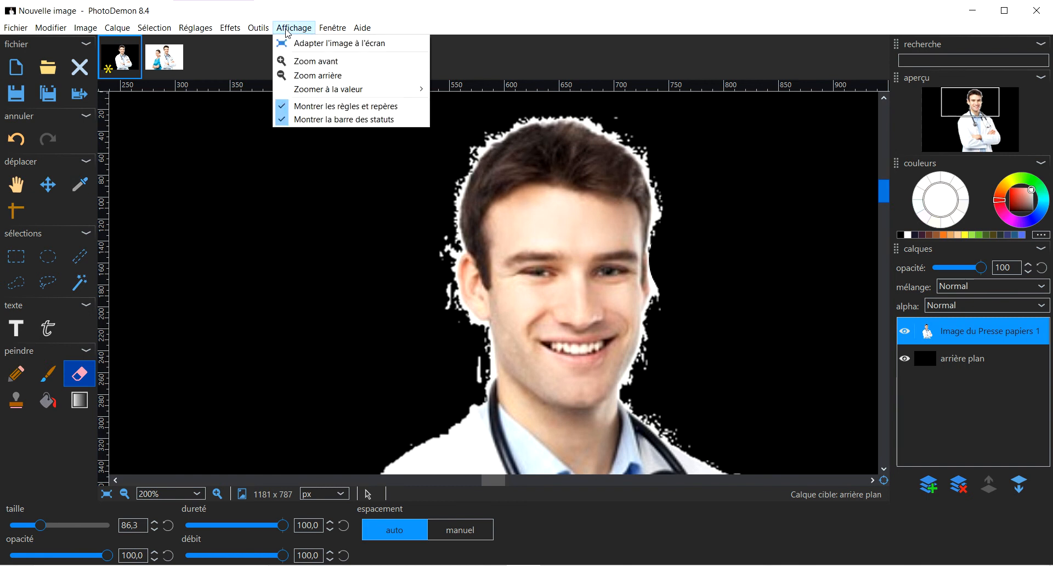
click(294, 77)
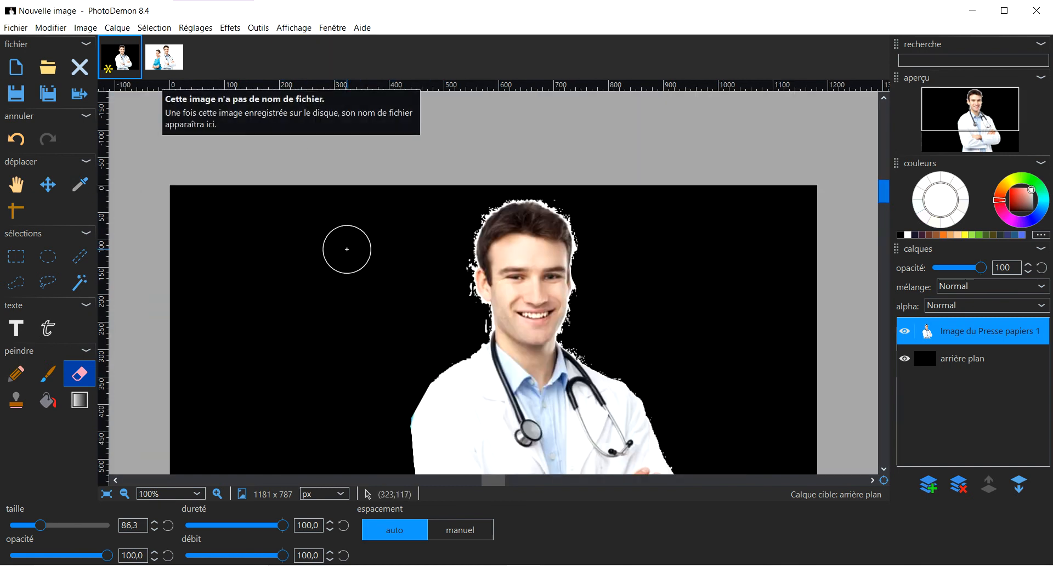
drag(884, 192, 888, 247)
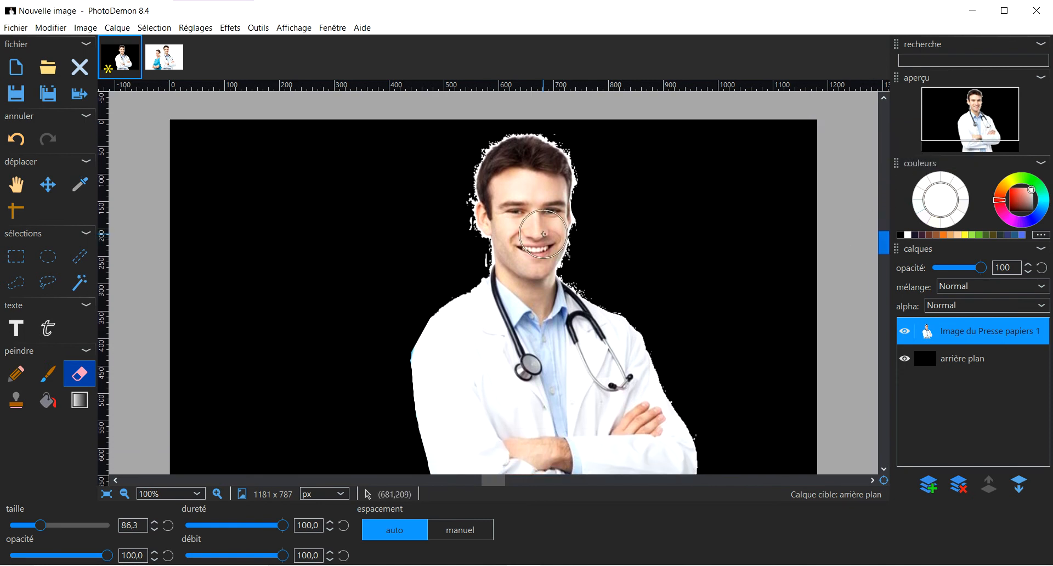
drag(40, 526, 24, 525)
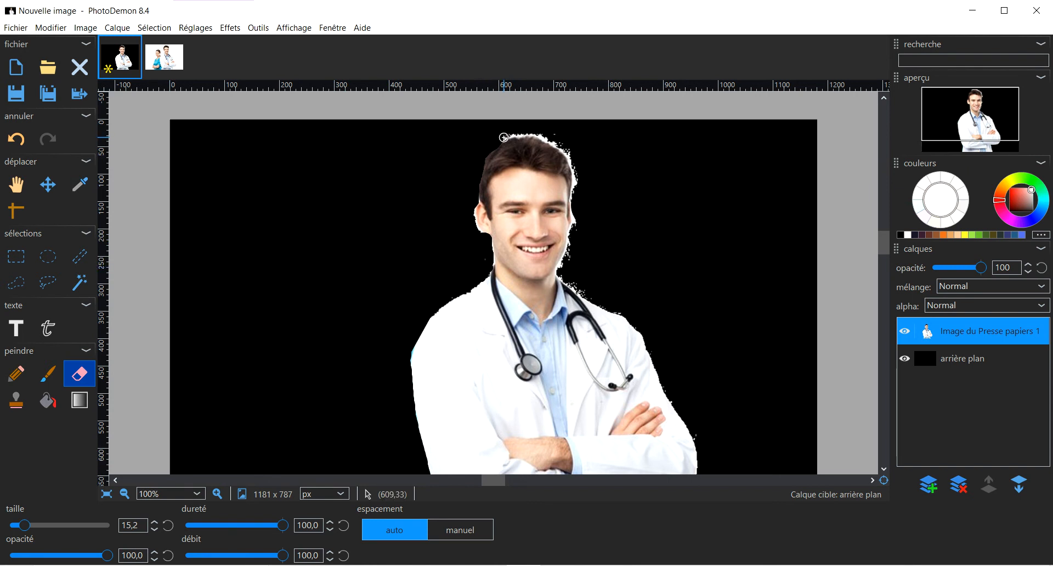
mouse_move(511, 133)
mouse_down()
mouse_move(565, 150)
mouse_move(553, 133)
mouse_move(572, 161)
mouse_move(561, 276)
mouse_up()
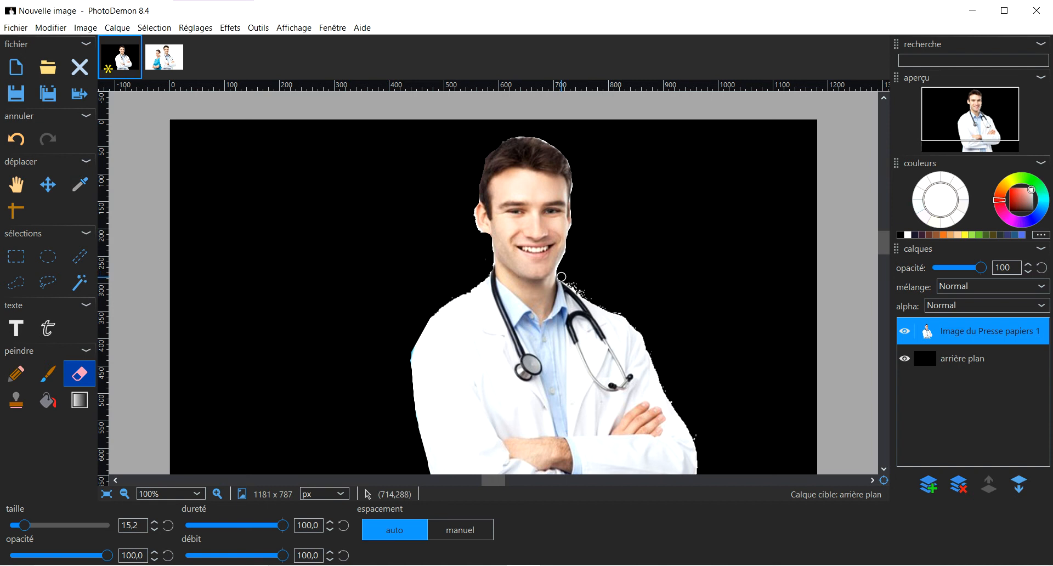
shift+click(593, 299)
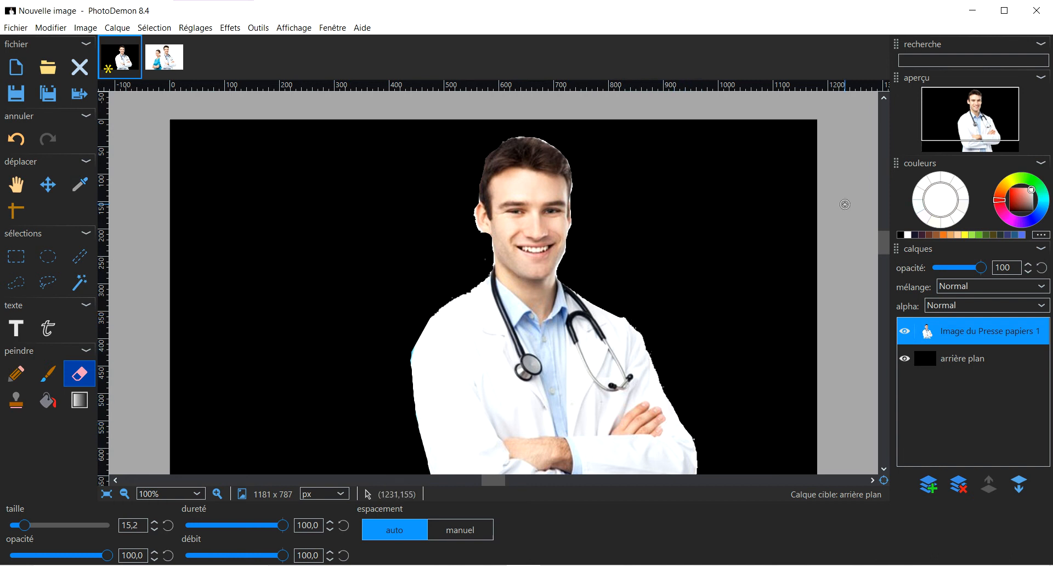
- Erase the white remnants along the lower coat edge and around the bent elbow, and fit the whole image to the screen
drag(884, 244, 839, 344)
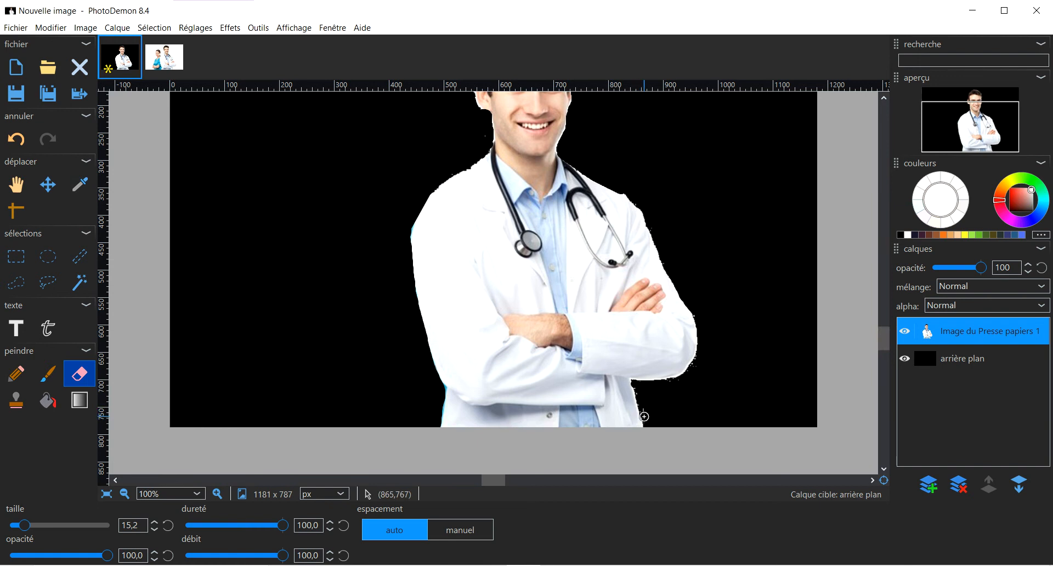
drag(645, 422, 642, 423)
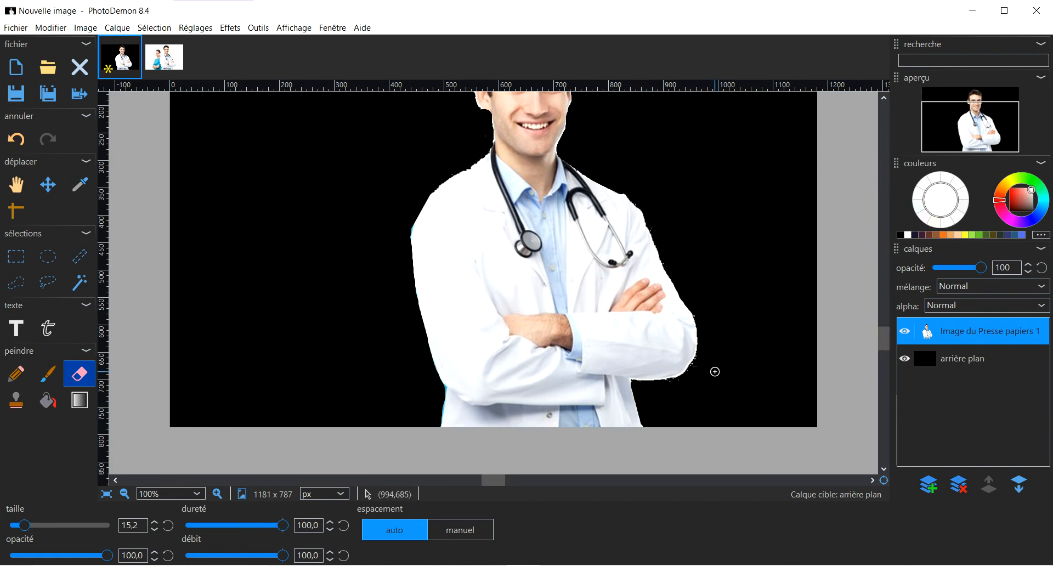
drag(703, 356, 669, 384)
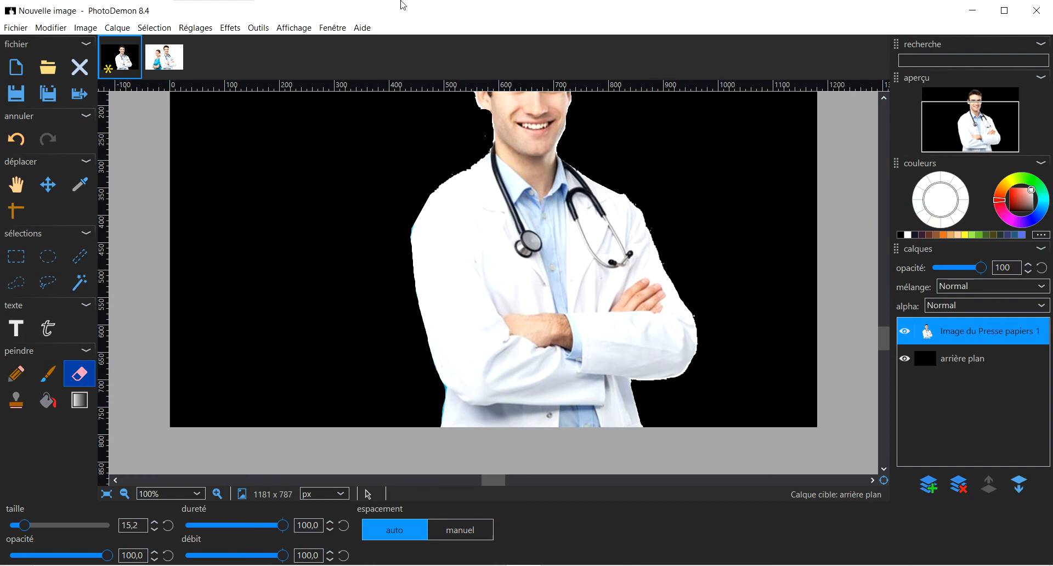
click(305, 29)
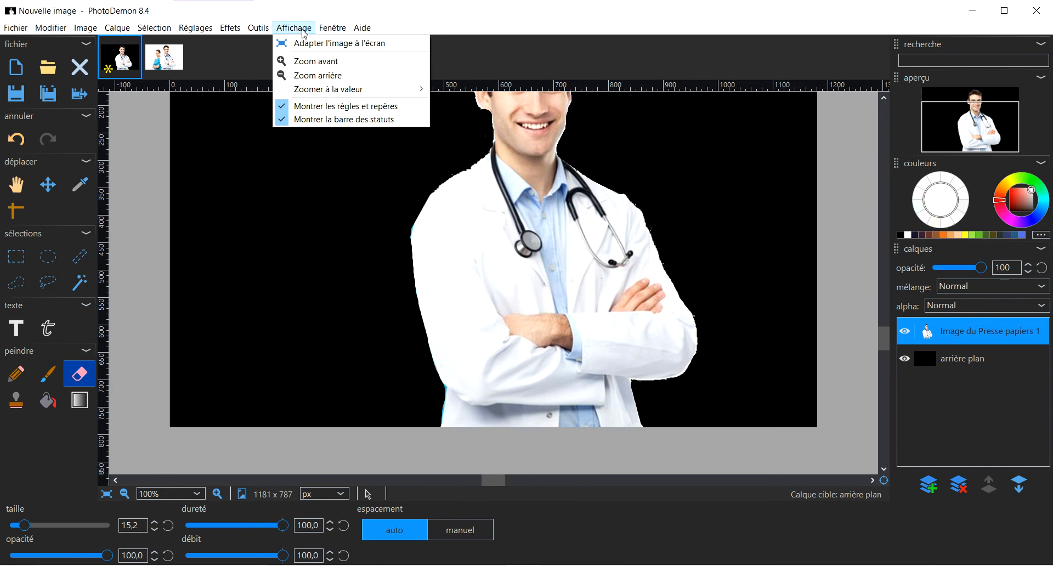
click(305, 44)
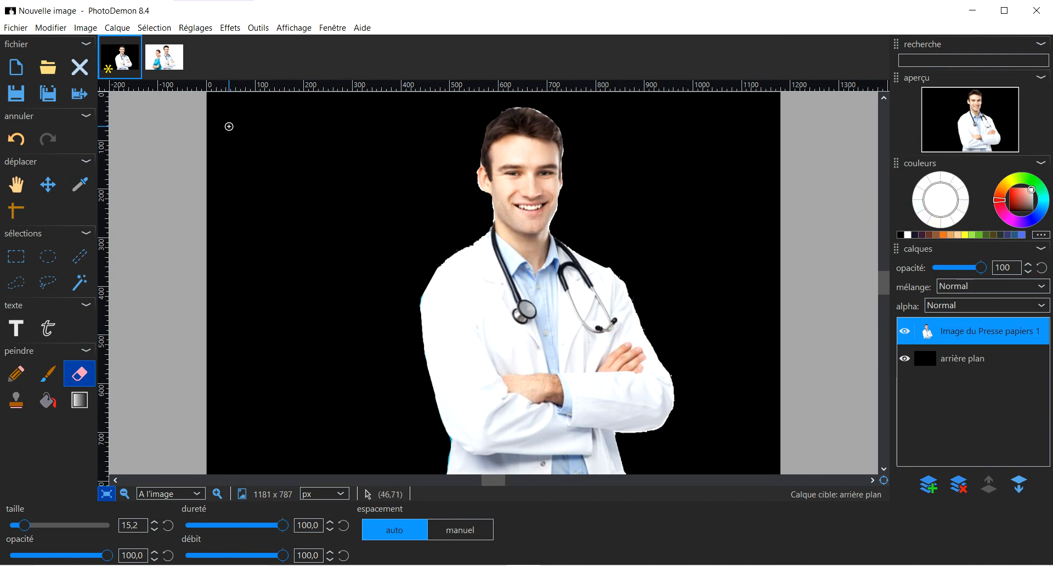
- Open the green curtain picture rideau-vert-toile-de-fond-photographie-de-stock_csp16900291 from the Roman photo 01 folder
click(26, 28)
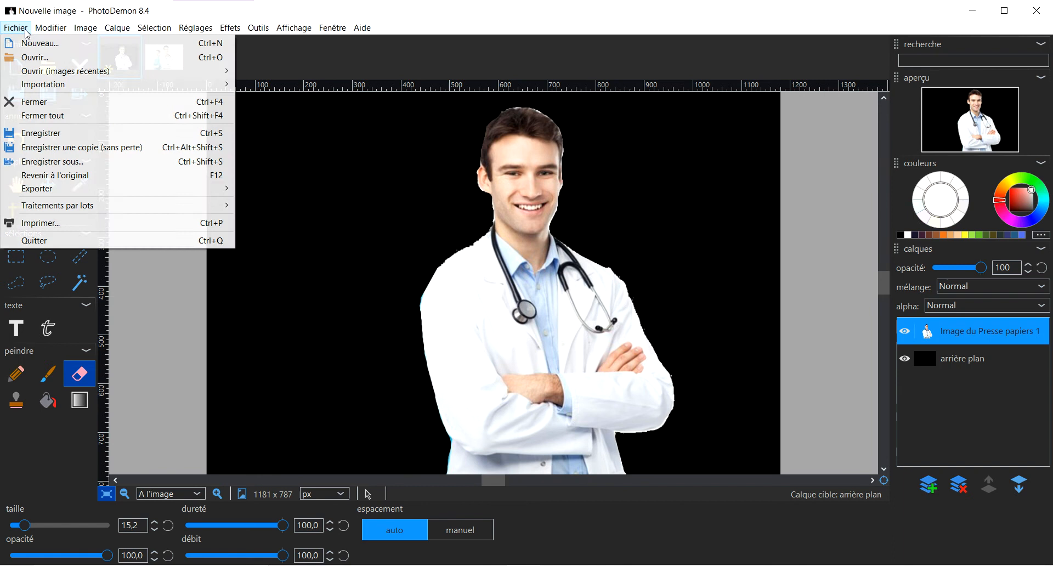
click(24, 59)
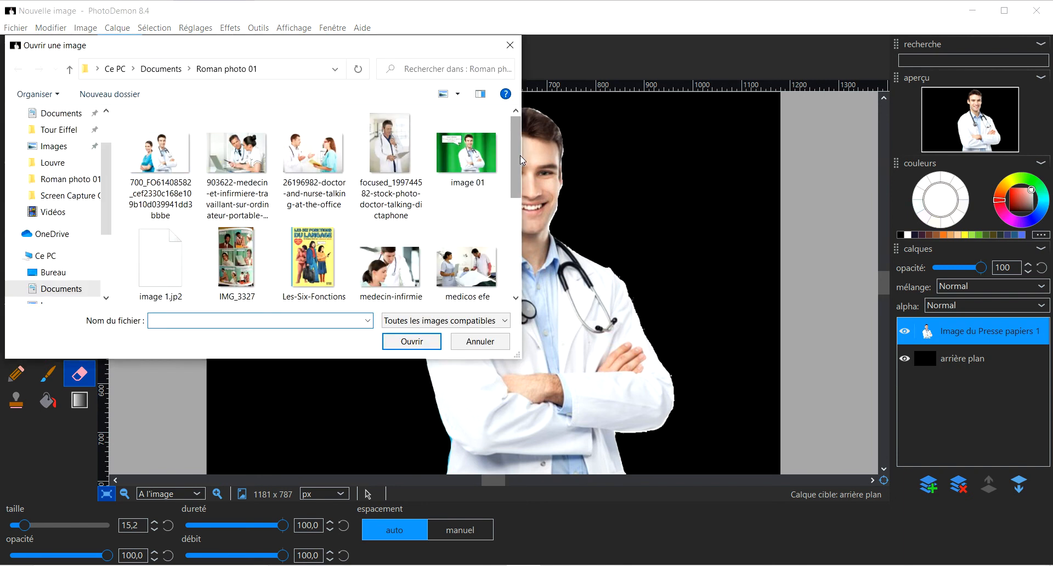
drag(520, 158, 519, 249)
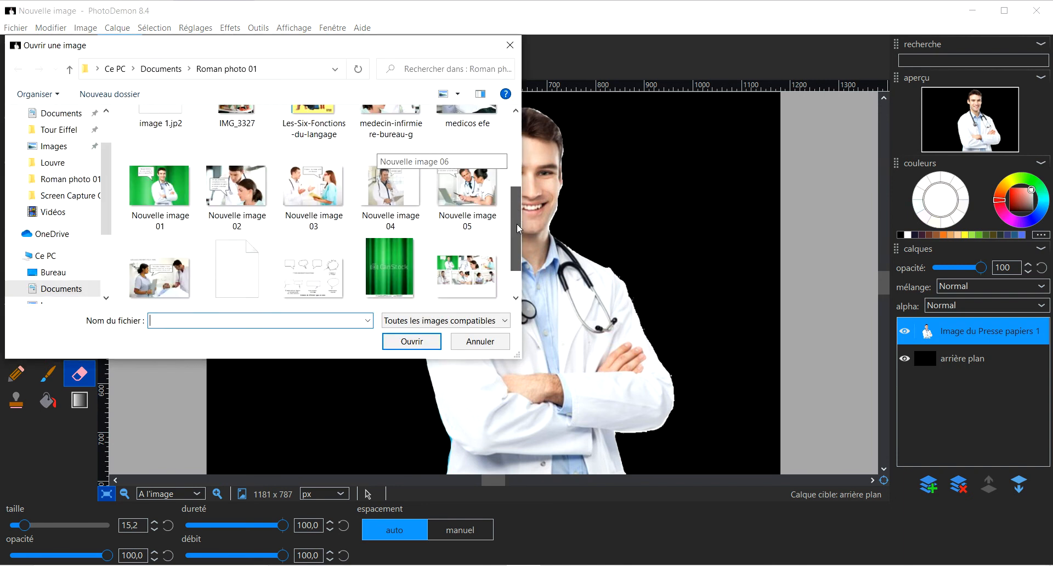
click(392, 249)
click(411, 341)
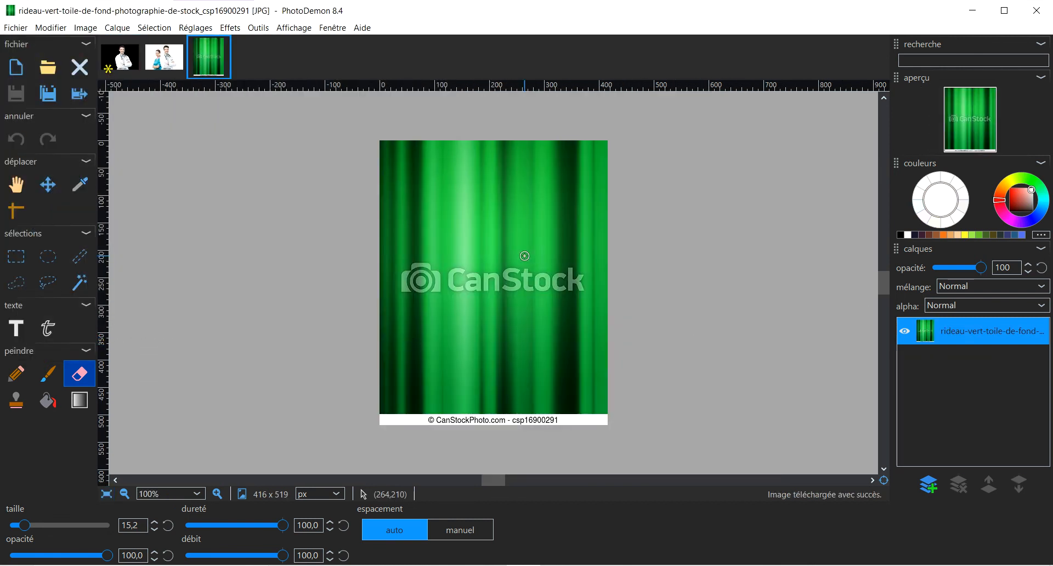
- Copy the green curtain picture into the doctor image as a new layer
click(48, 187)
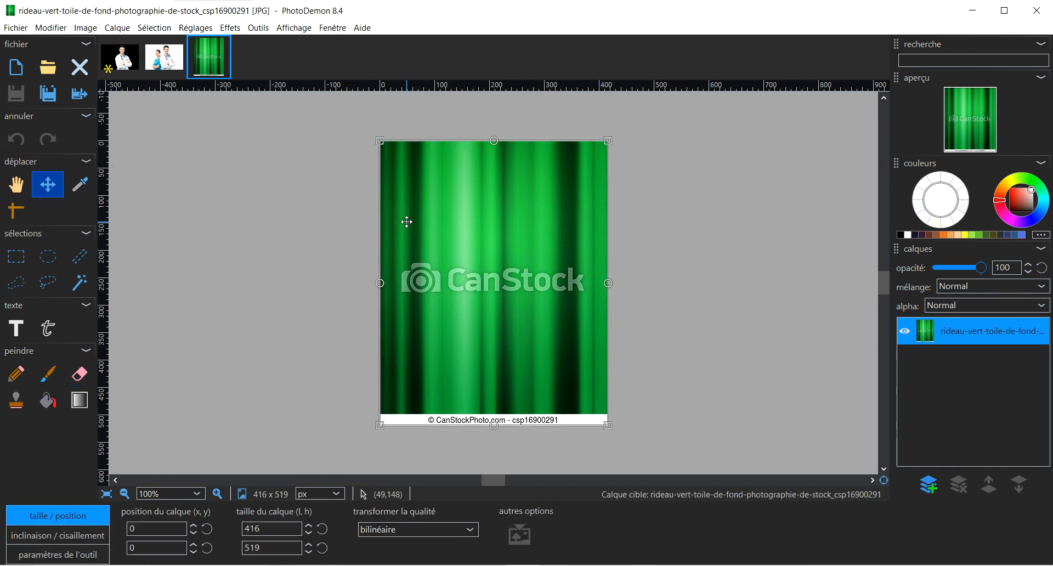
right_click(125, 72)
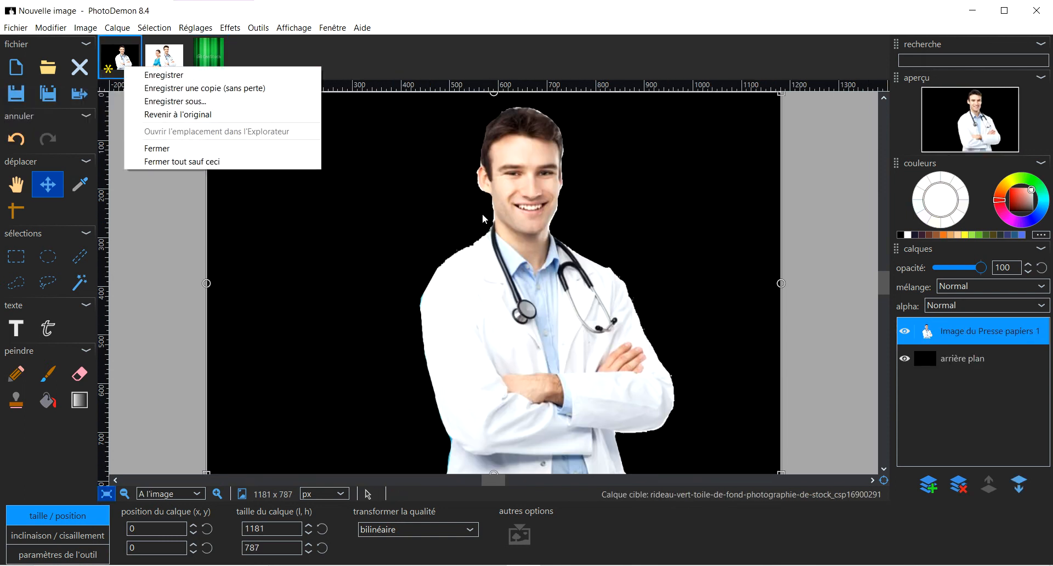
key(ctrl+v)
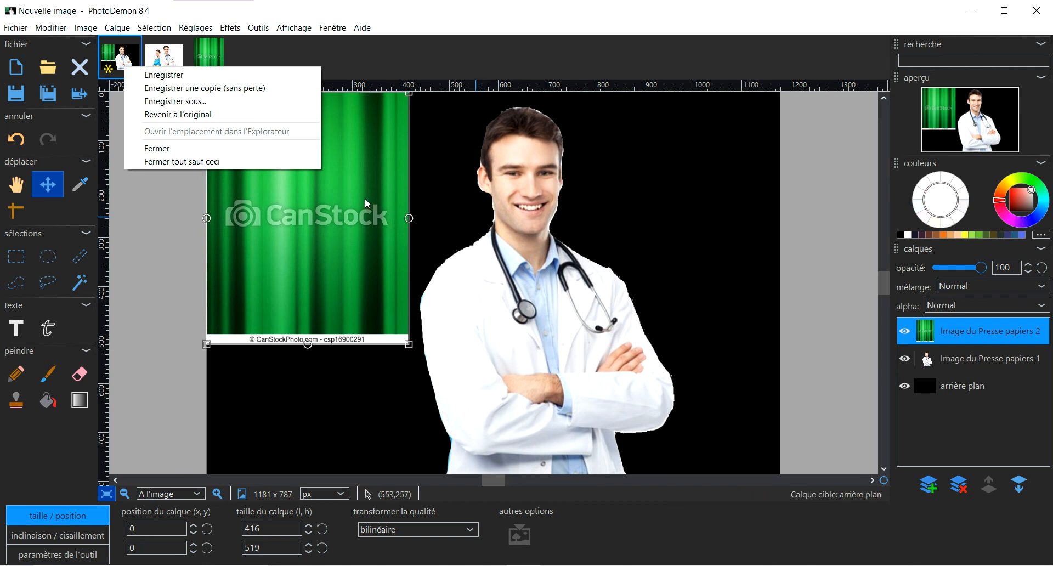
click(364, 198)
- Place the curtain layer beneath the doctor layer and enlarge it to about 1260 x 1034 px from the canvas's upper-left corner
drag(359, 196, 411, 230)
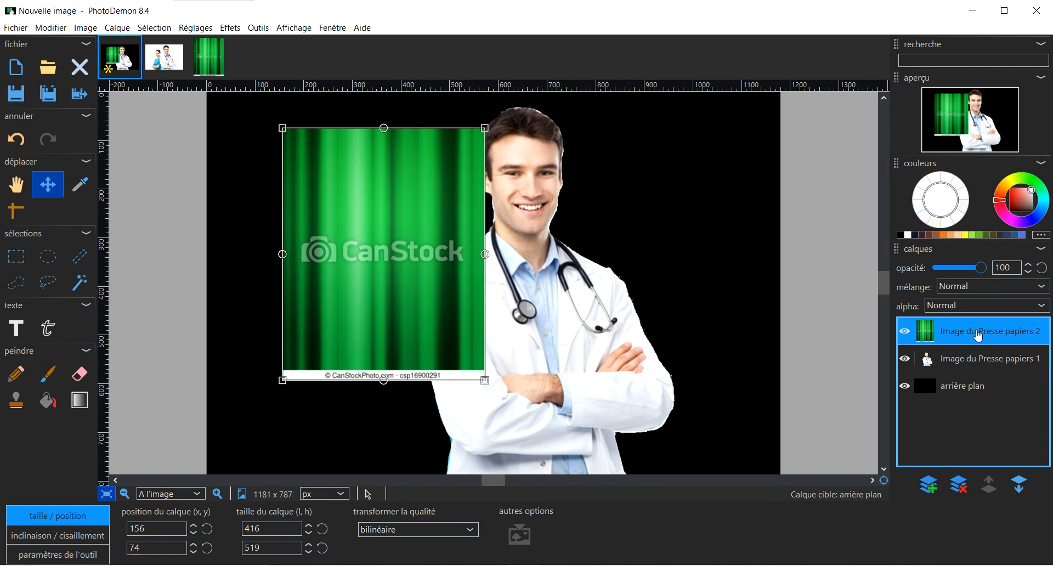
drag(989, 332, 986, 359)
drag(476, 205, 380, 165)
drag(403, 341, 814, 565)
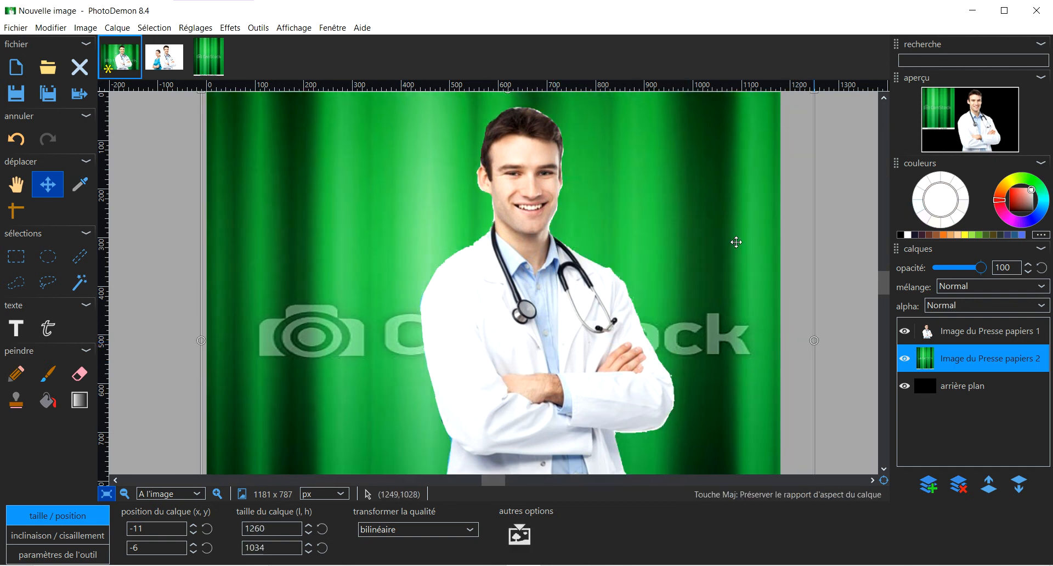
- Shift the curtain layer down and right and enlarge it in two passes to about 1969 x 1650 px
drag(689, 199, 727, 252)
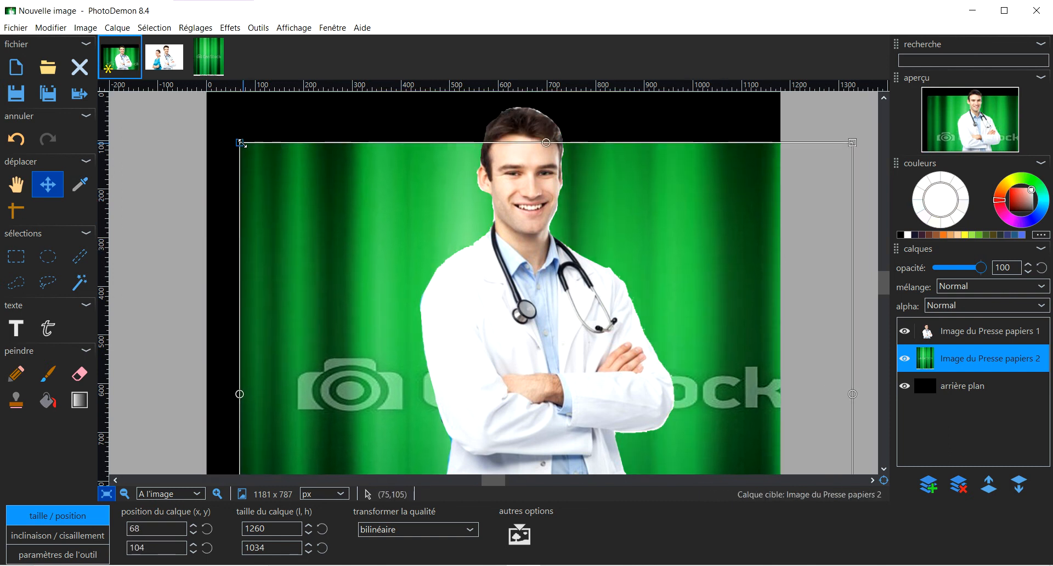
drag(239, 143, 104, 11)
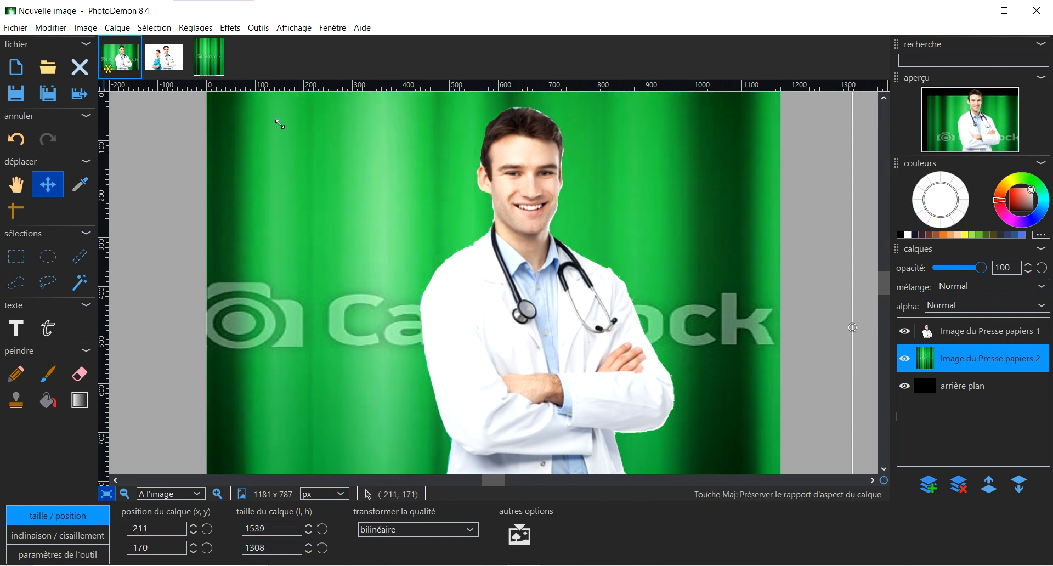
drag(356, 171, 508, 337)
drag(249, 167, 42, 2)
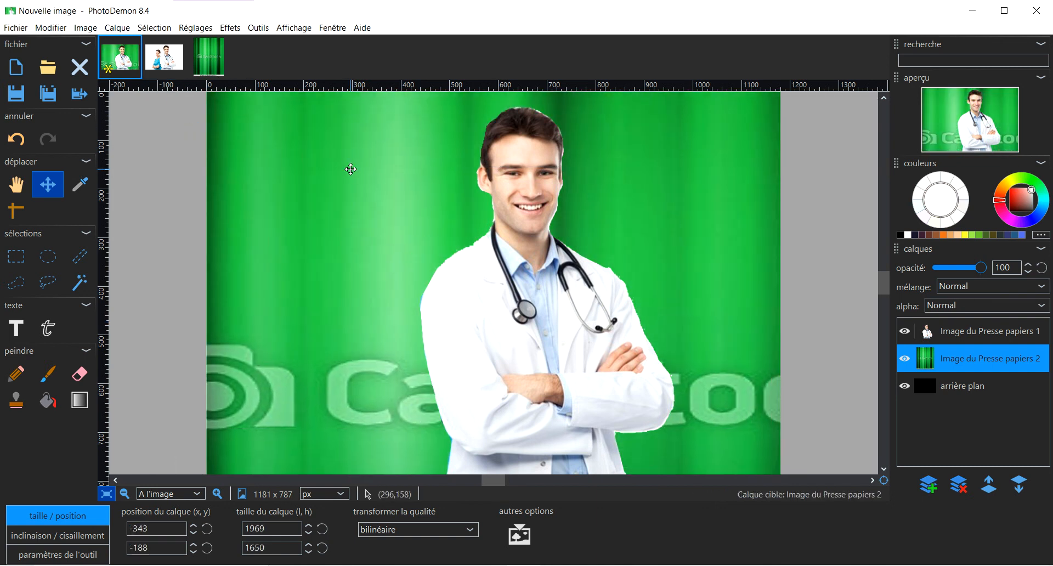
- Enlarge the curtain layer to about 2319 x 1891 px and position it at about -289, -10, with its watermark outside the canvas
drag(395, 207, 383, 330)
drag(343, 207, 564, 247)
drag(250, 160, 71, 36)
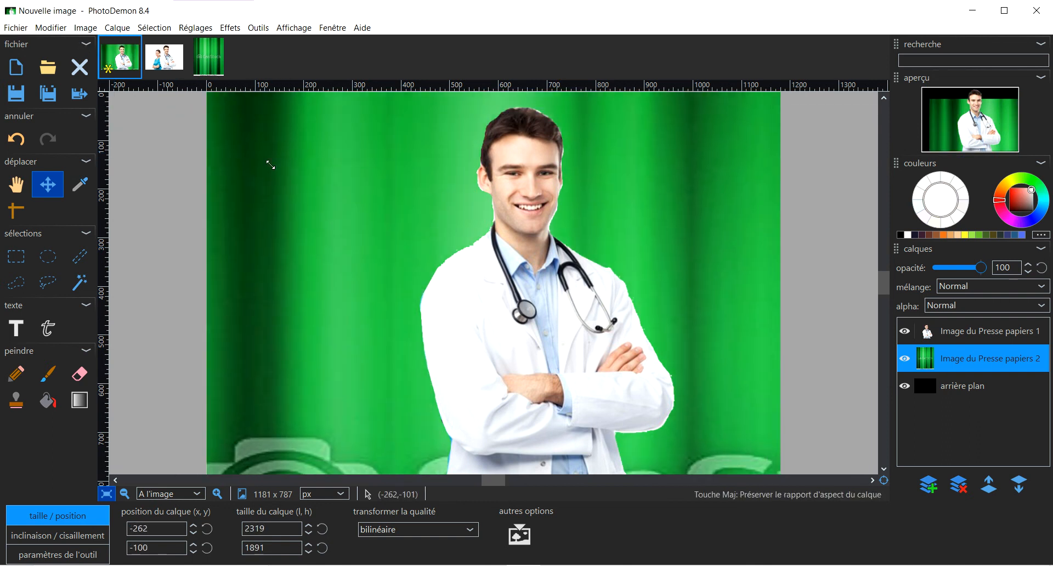
drag(397, 228, 384, 268)
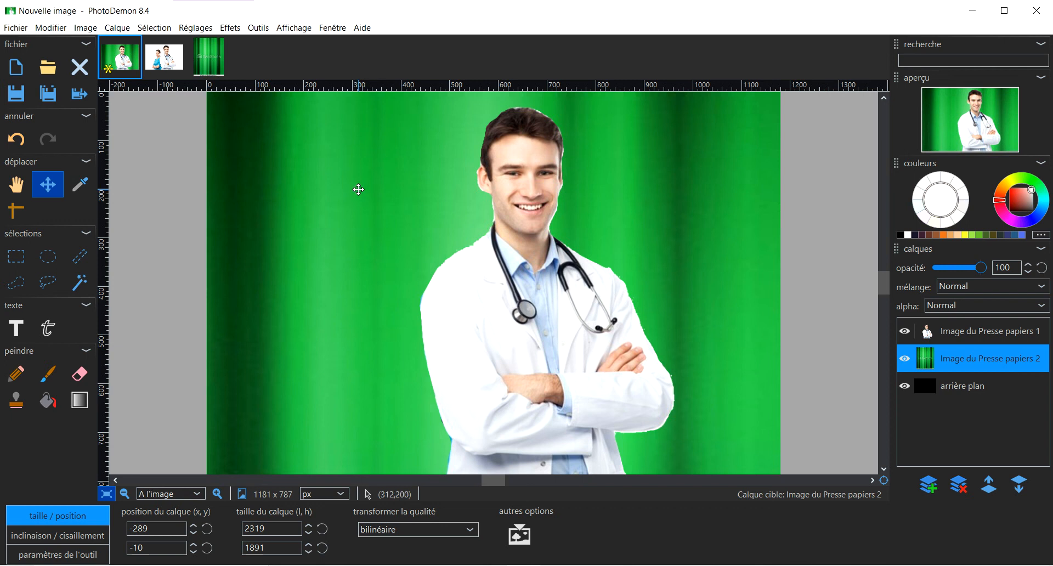
- Open the speech bubble sheet Partie_III_-_fig_013 from the Roman photo 01 folder
click(15, 30)
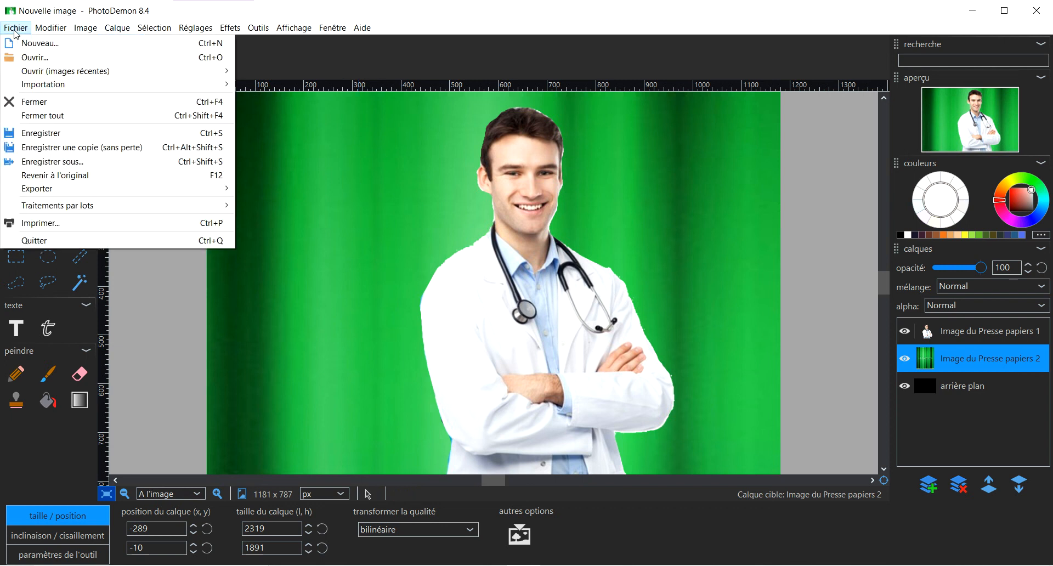
click(25, 58)
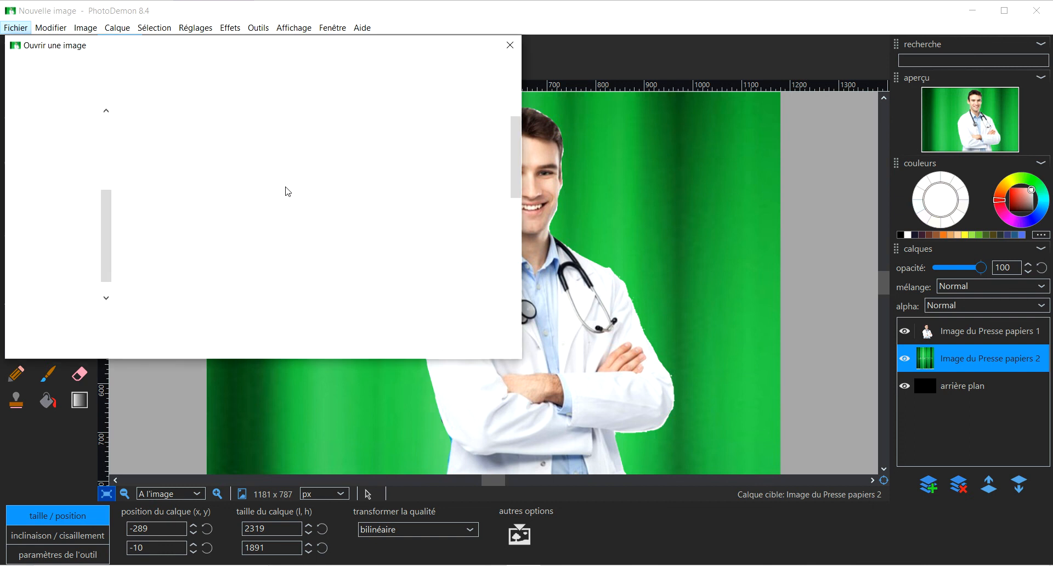
drag(514, 152, 514, 243)
click(347, 248)
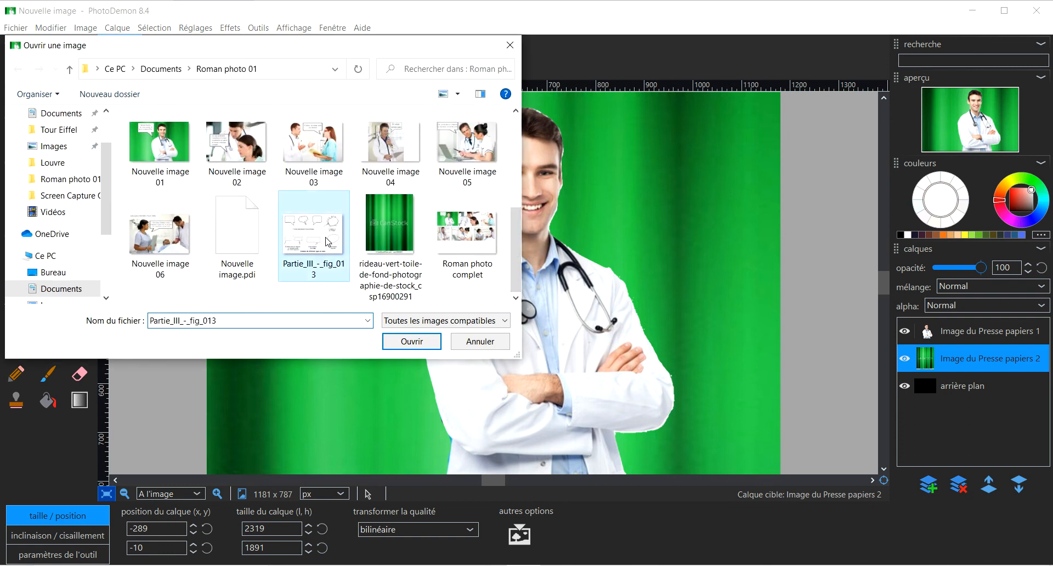
click(400, 341)
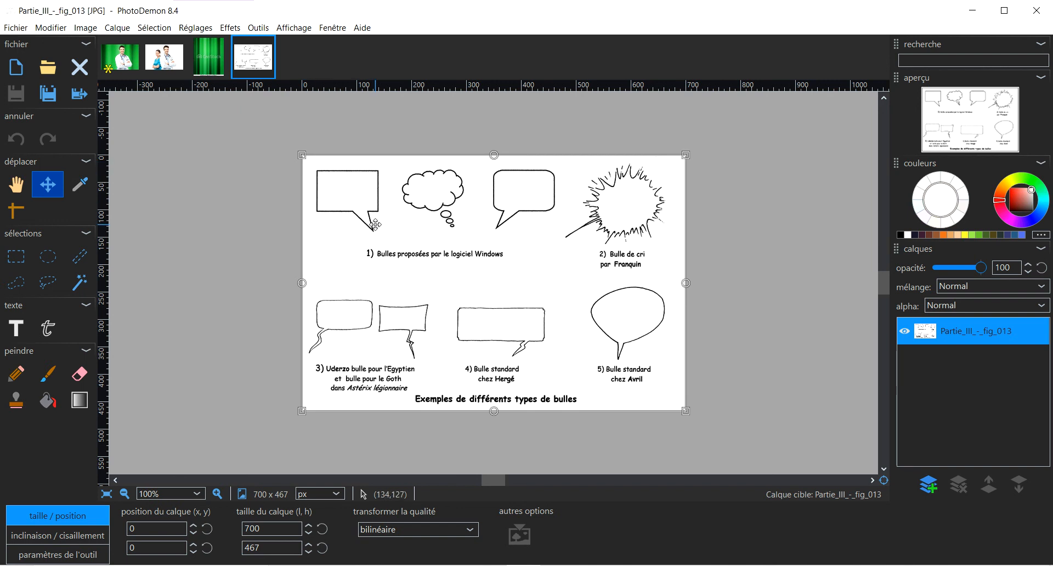
- Make a rectangular selection around the first rectangular speech bubble, starting at about 12, 20
click(18, 259)
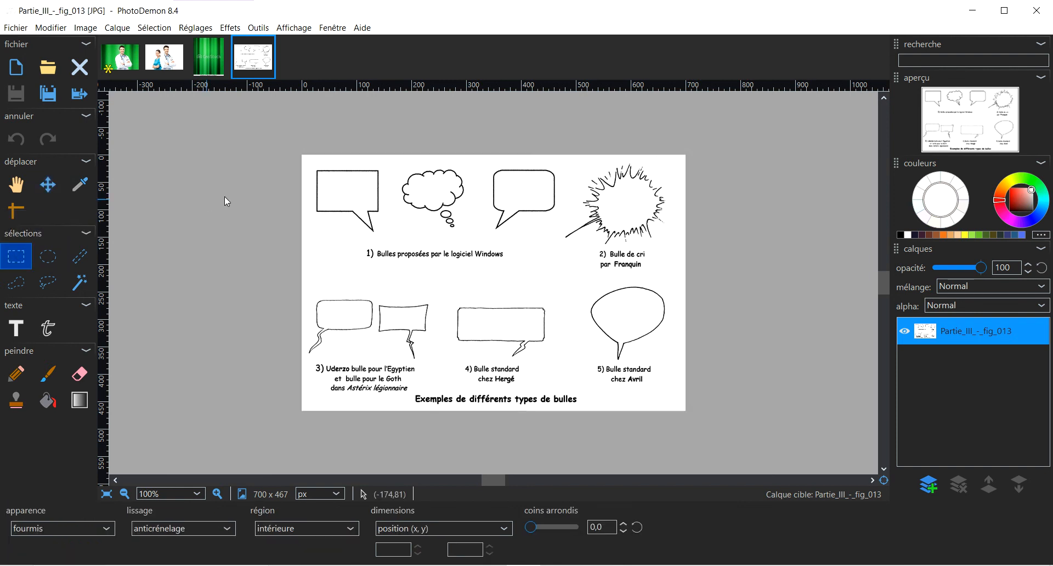
drag(325, 184, 387, 236)
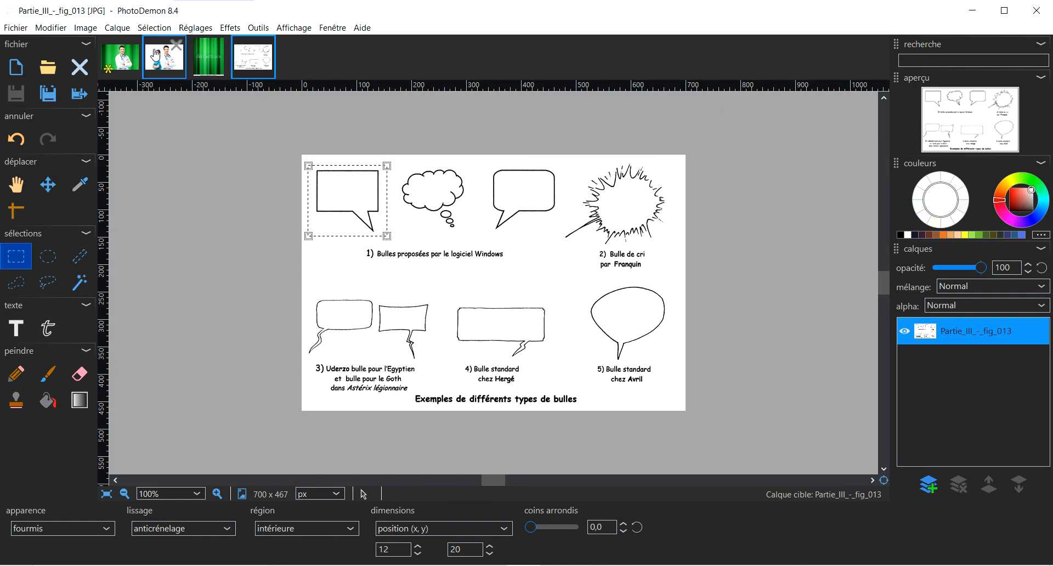
- Paste the copied speech bubble into the doctor composition as a new layer and move it to about 238, 130, beside his head
click(144, 70)
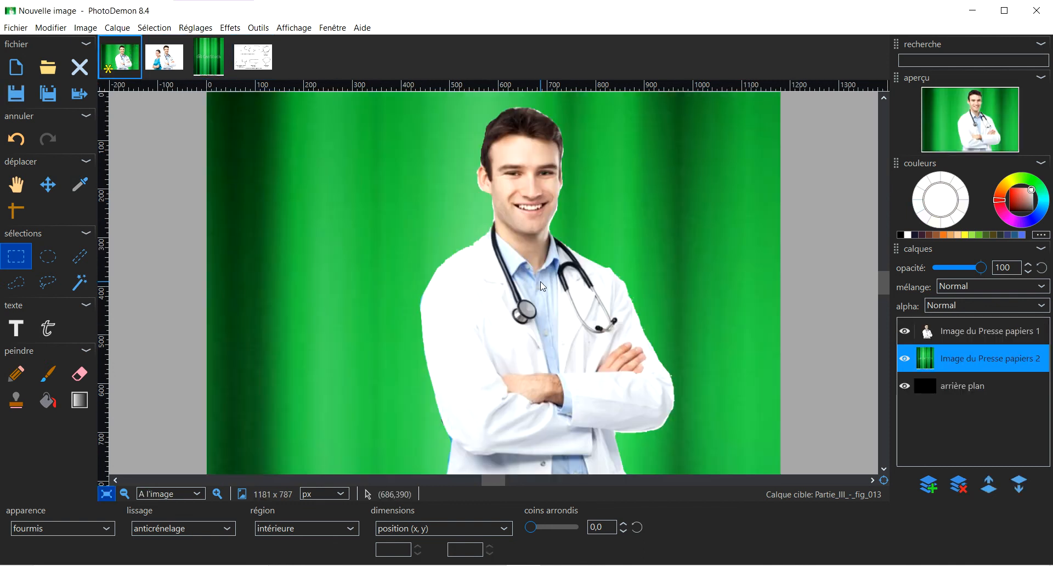
key(ctrl+v)
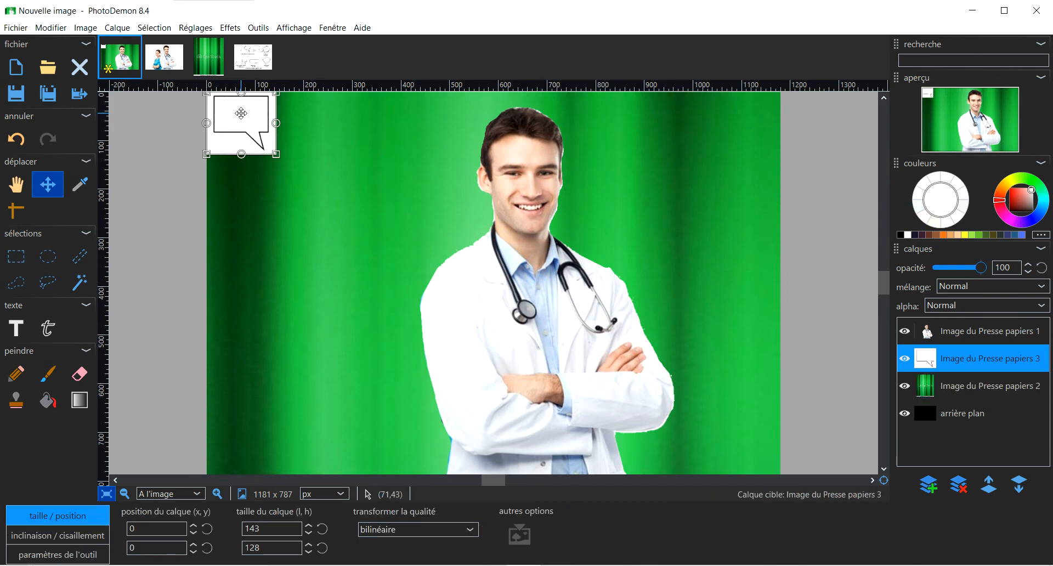
drag(246, 120, 340, 194)
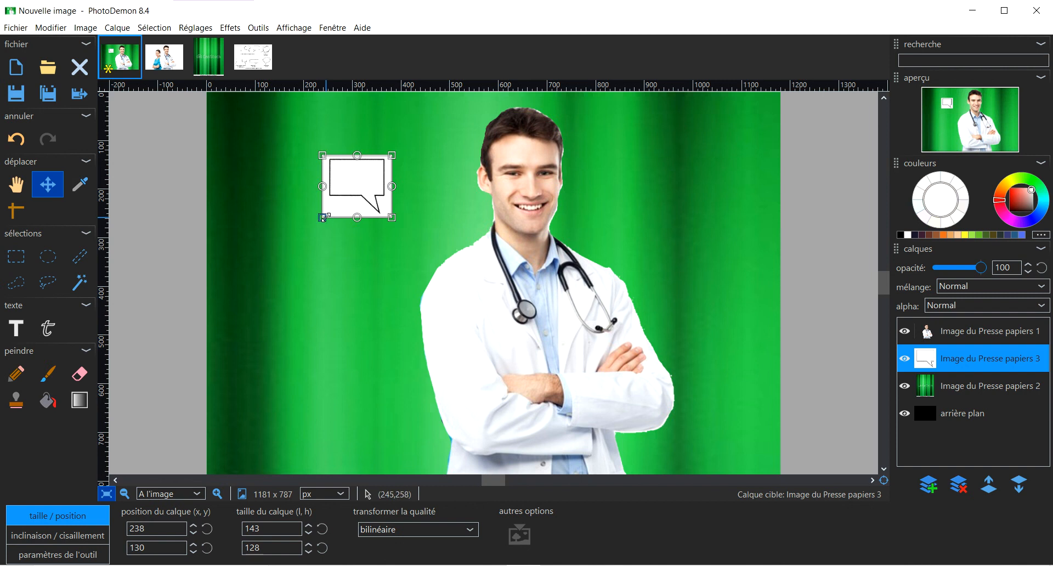
- Magnify the composition to 200% and bring the pasted speech bubble into view
click(294, 28)
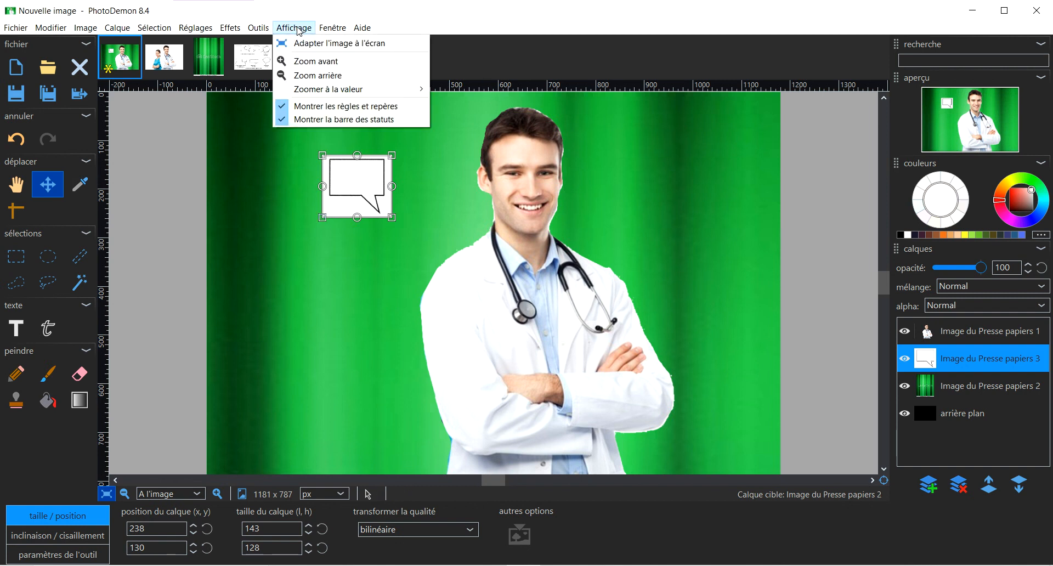
click(299, 61)
click(296, 29)
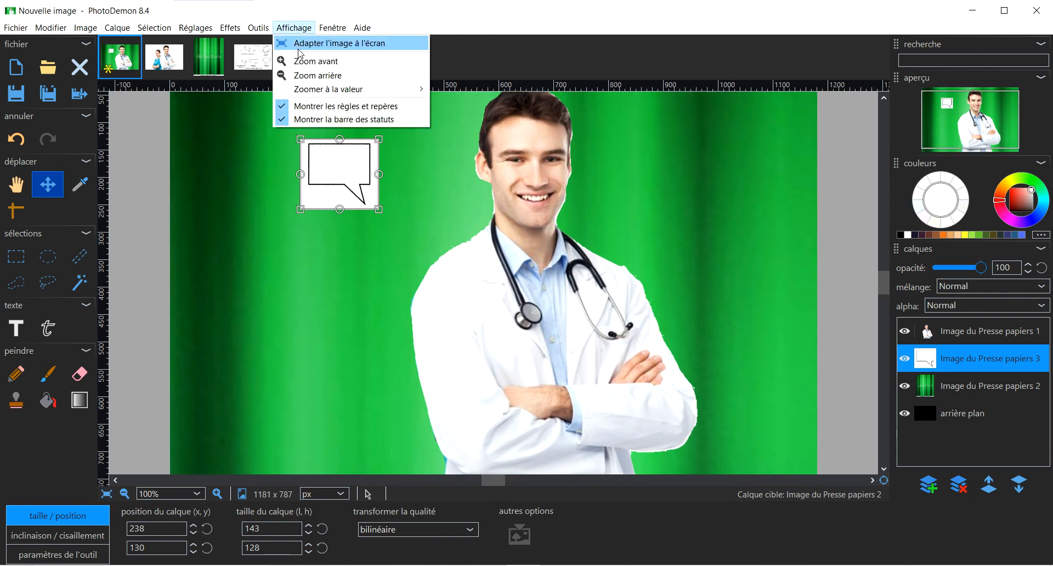
click(300, 60)
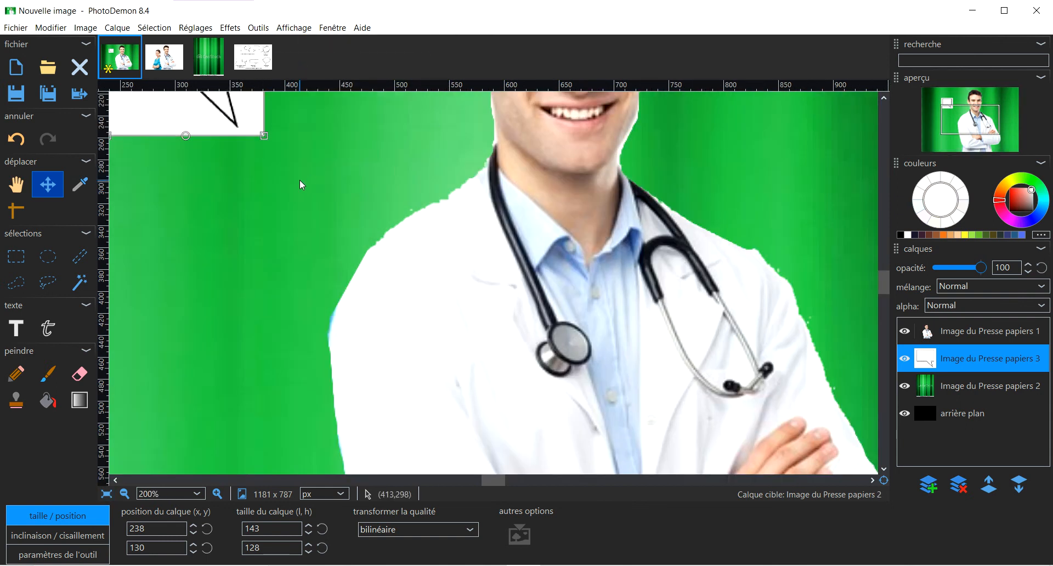
drag(882, 295, 882, 252)
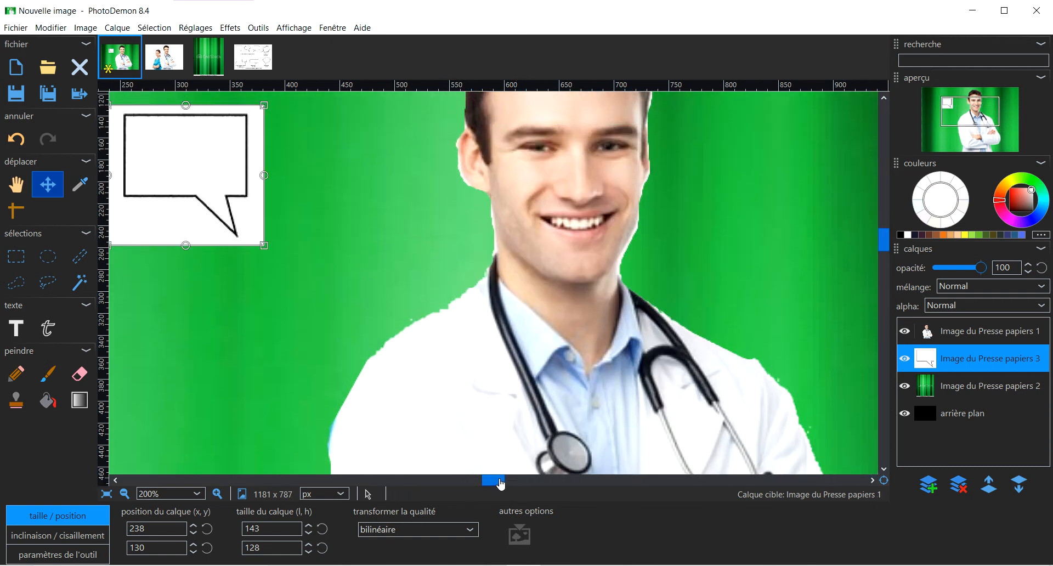